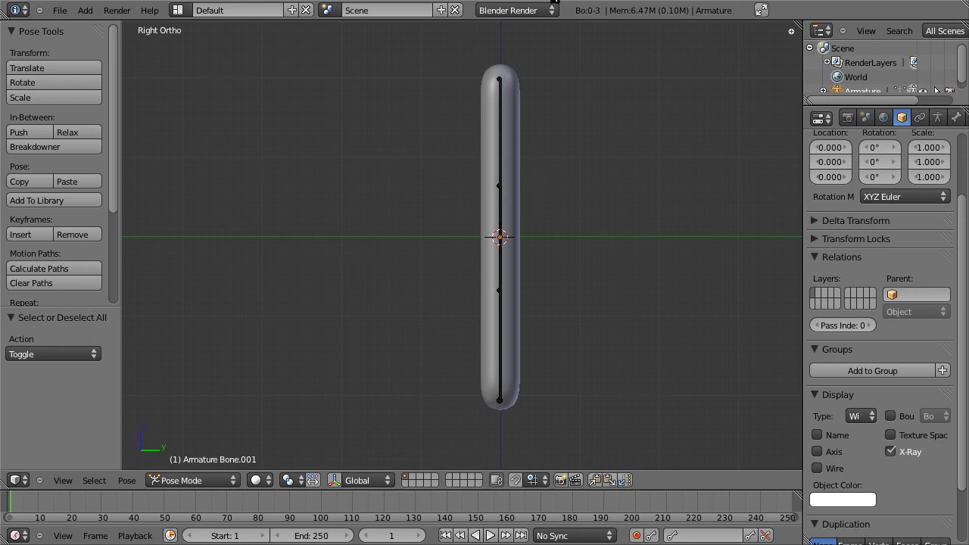
pyautogui.scroll(1, 575, 156)
# Test-rotate the middle and outer bones to preview how the tube bends.
pyautogui.keyDown('shift'); pyautogui.moveTo(535, 217); pyautogui.dragTo(538, 209, button='middle'); pyautogui.keyUp('shift')
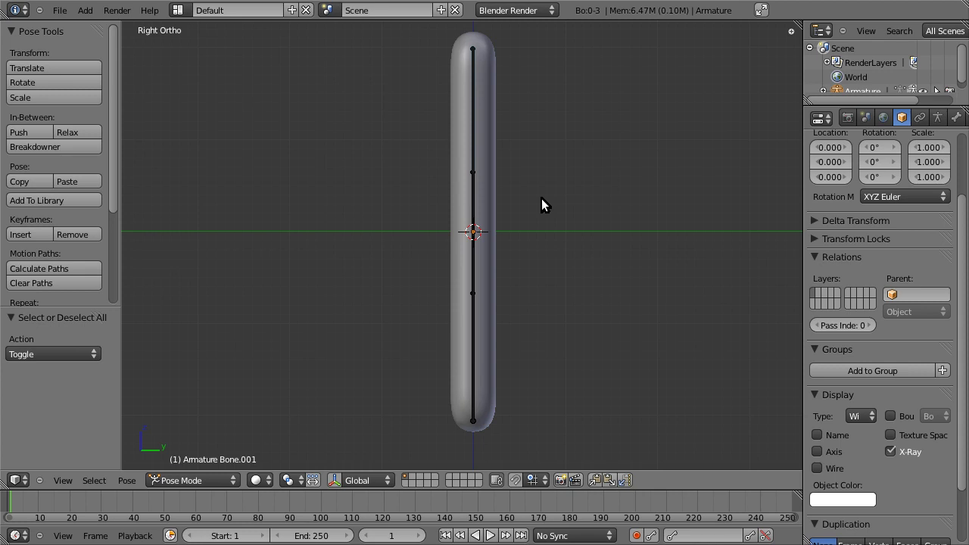
pyautogui.keyDown('shift'); pyautogui.moveTo(541, 199); pyautogui.dragTo(530, 182, button='middle'); pyautogui.keyUp('shift')
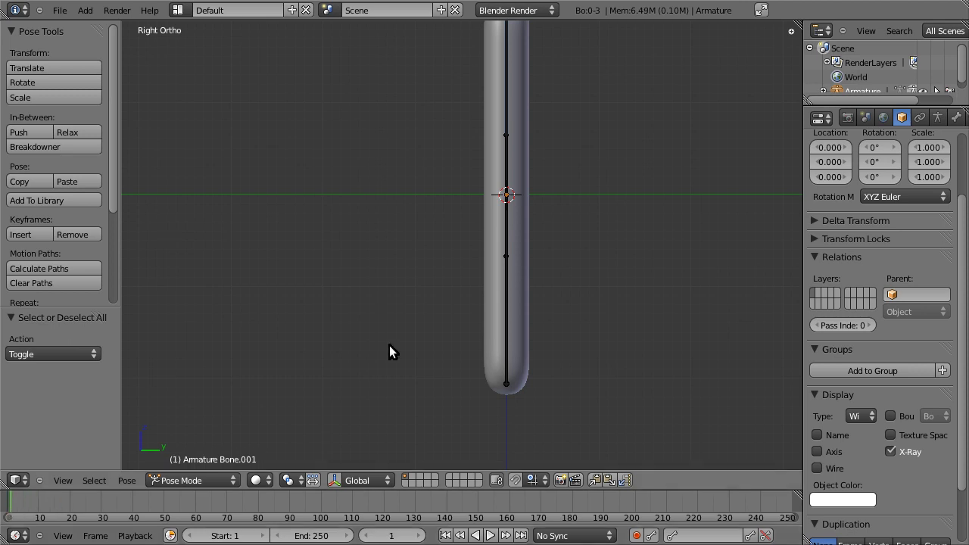
pyautogui.scroll(-2, 390, 351)
pyautogui.rightClick(476, 262)
pyautogui.press('r')
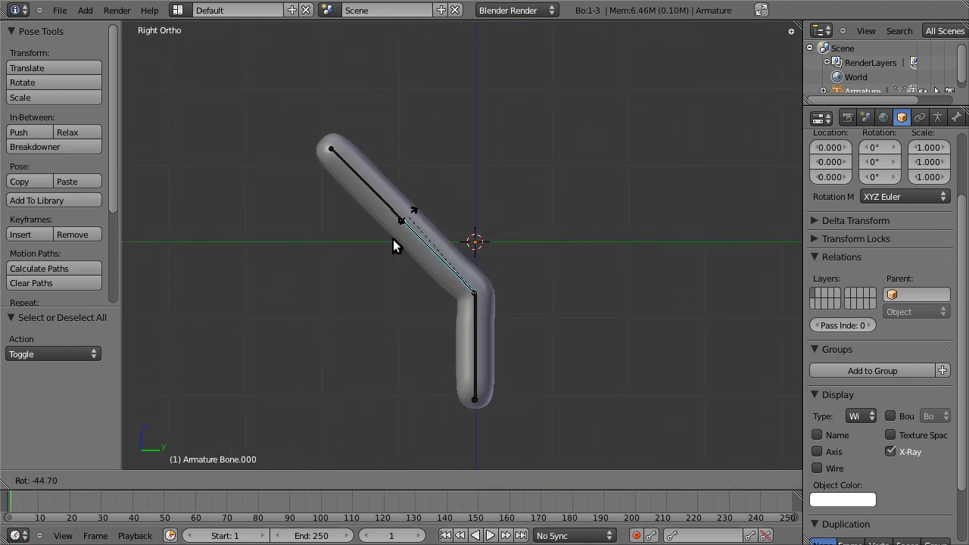
pyautogui.click(480, 142)
pyautogui.rightClick(481, 144)
pyautogui.press('r')
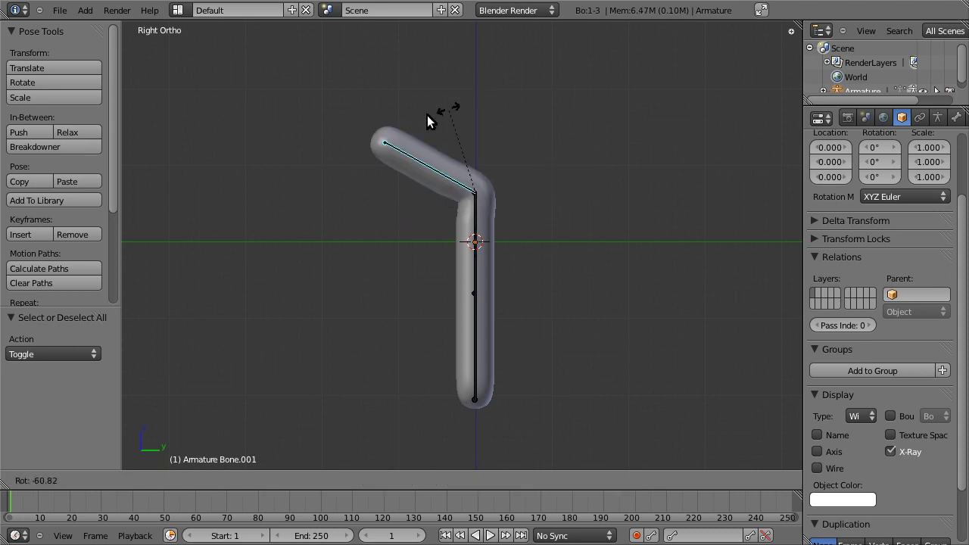
pyautogui.click(493, 162)
# Rotate the middle bone again, then reselect the bones to undo the test pose.
pyautogui.rightClick(484, 193)
pyautogui.press('r')
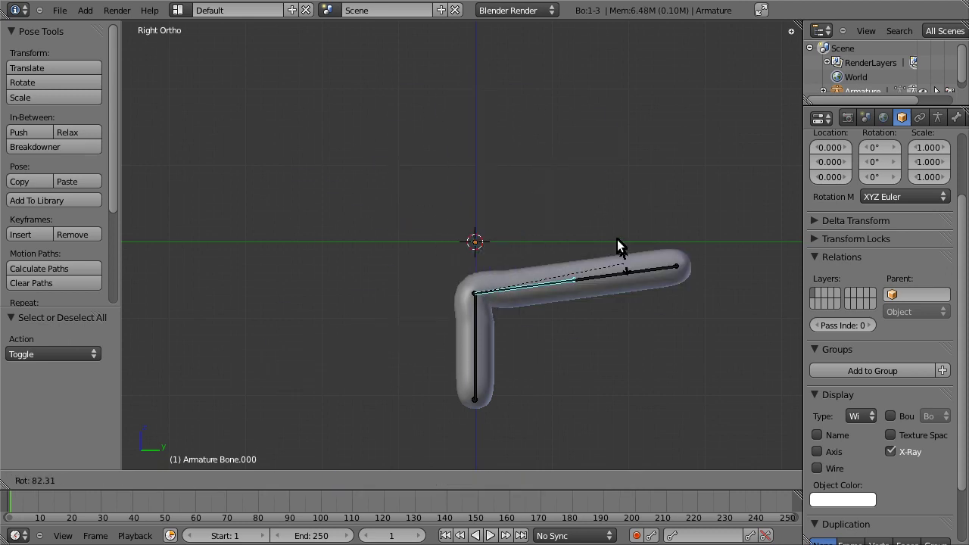
pyautogui.click(457, 318)
pyautogui.rightClick(486, 274)
pyautogui.rightClick(479, 316)
pyautogui.press('r')
pyautogui.rightClick(472, 222)
pyautogui.keyDown('shift'); pyautogui.moveTo(478, 210); pyautogui.dragTo(535, 198, button='middle'); pyautogui.keyUp('shift')
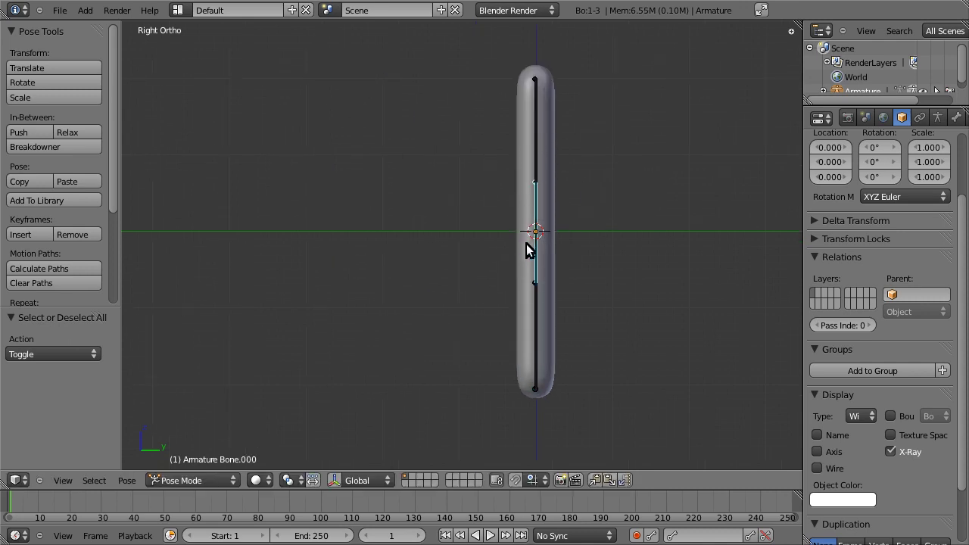
# Select all bones and keyframe the straight pose at frame 1 with the LocRot keying set.
pyautogui.press('a')
pyautogui.press('a')
pyautogui.click(686, 536)
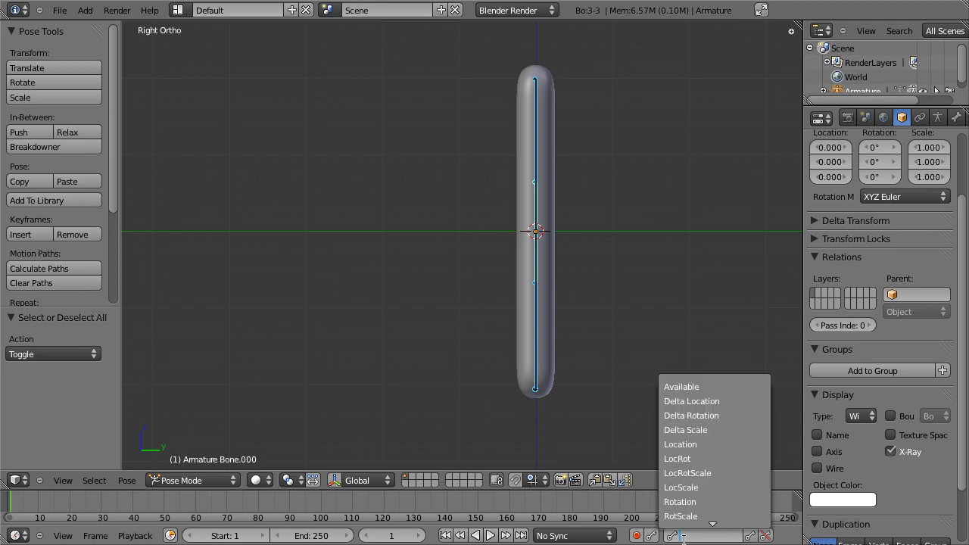
pyautogui.click(678, 459)
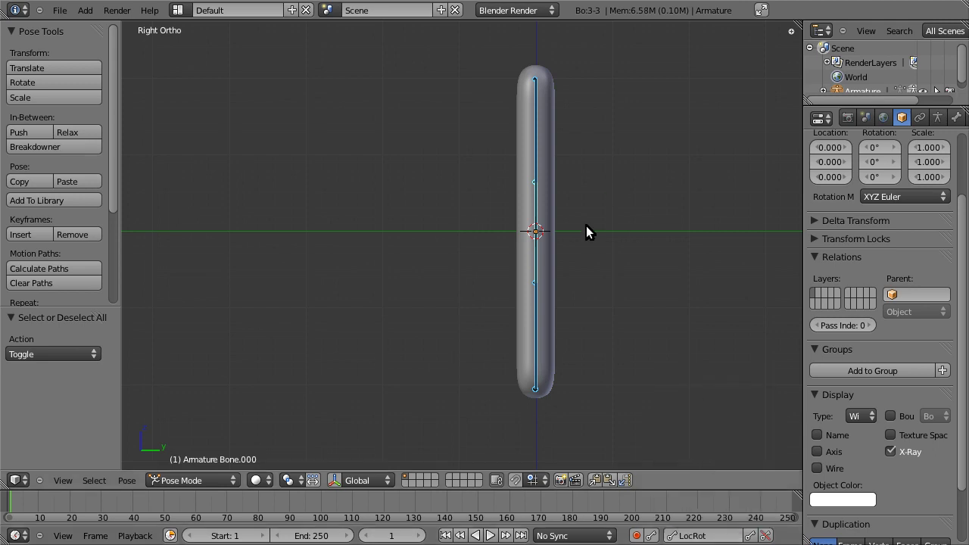
pyautogui.press('i')
# At frame 21, bend the middle and outer bones into a zigzag and keyframe all bones.
pyautogui.press('Up')
pyautogui.press('Up')
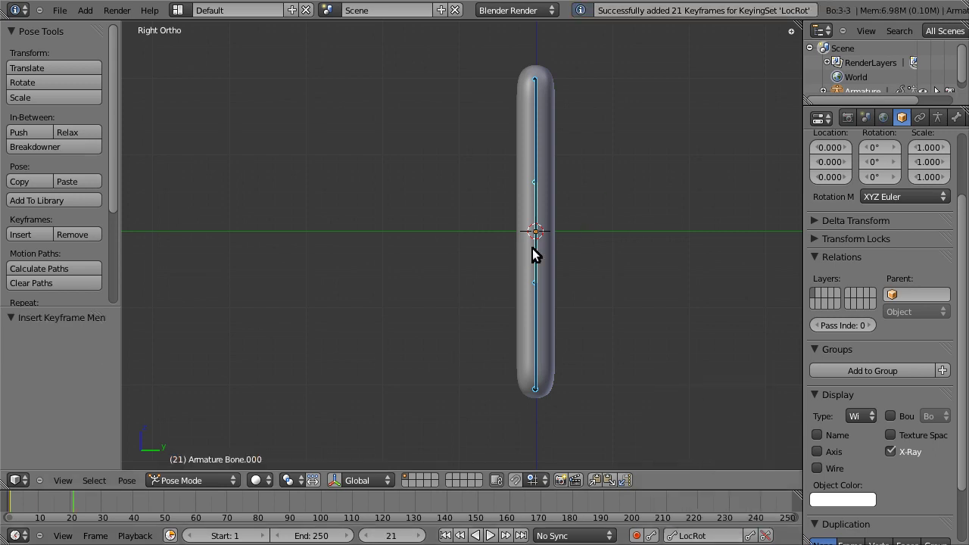
pyautogui.rightClick(534, 267)
pyautogui.press('r')
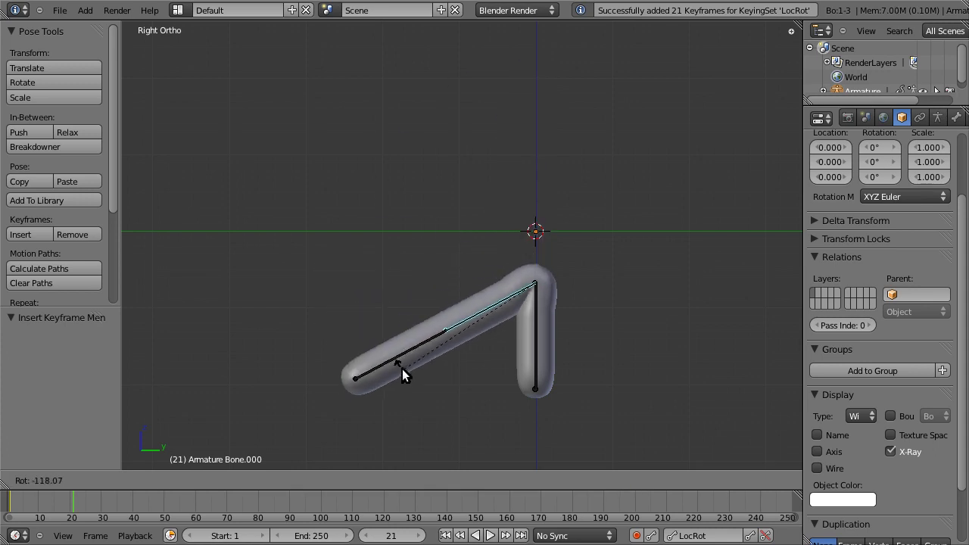
pyautogui.click(397, 348)
pyautogui.rightClick(397, 348)
pyautogui.press('r')
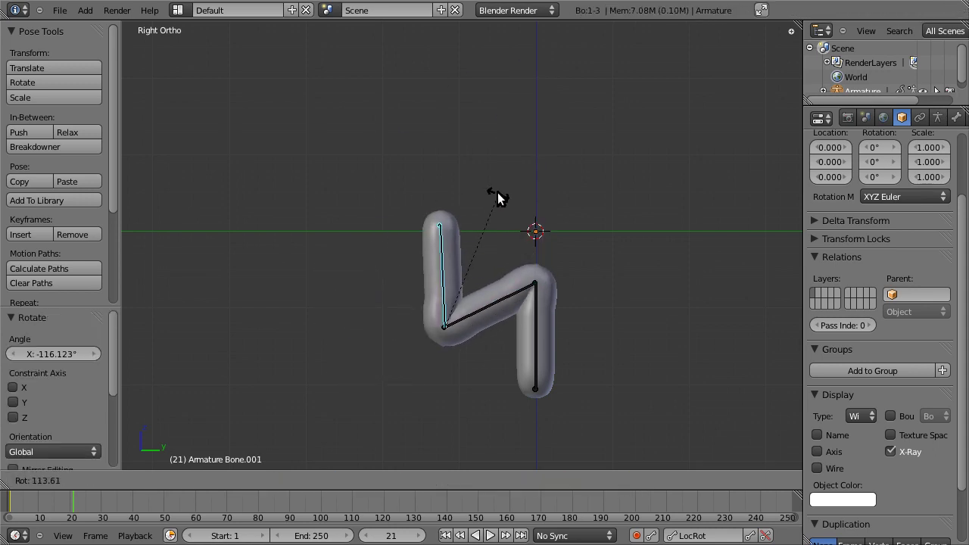
pyautogui.click(496, 193)
pyautogui.press('a')
pyautogui.press('i')
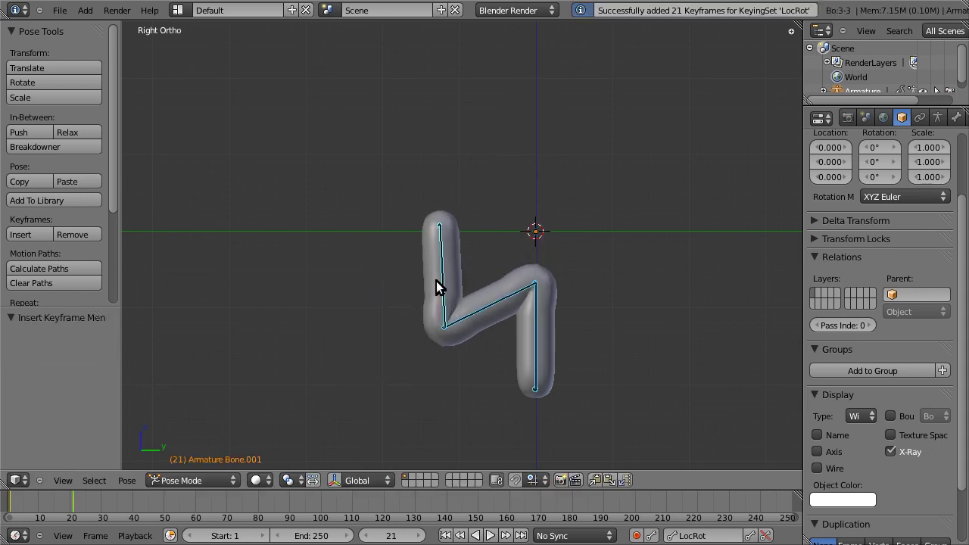
# Keyframe the cleared straight pose at frame 41 as the end frame, play back, then return to frame 21.
pyautogui.hotkey('shift', 'Up')
pyautogui.hotkey('shift', 'Up')
pyautogui.hotkey('alt', 'r')
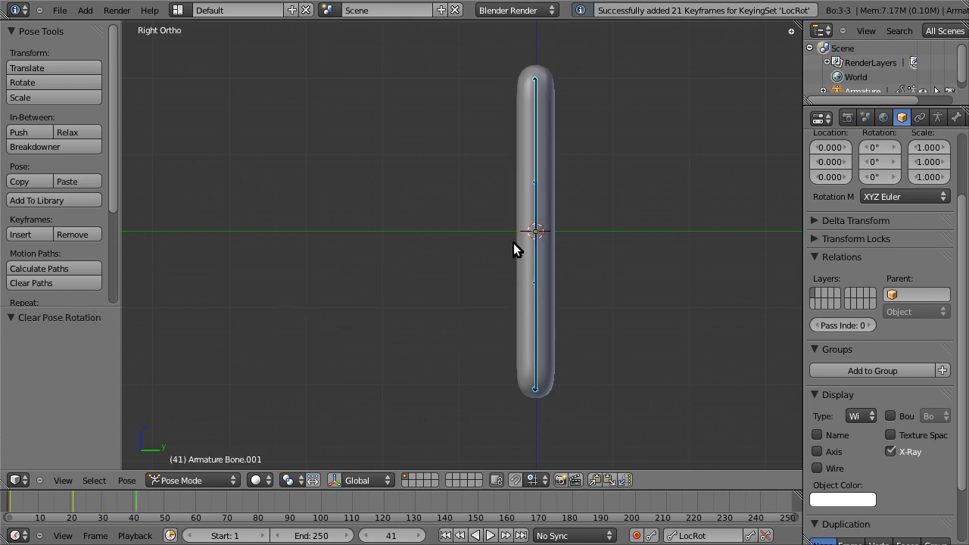
pyautogui.press('i')
pyautogui.press('e')
pyautogui.hotkey('alt', 'a')
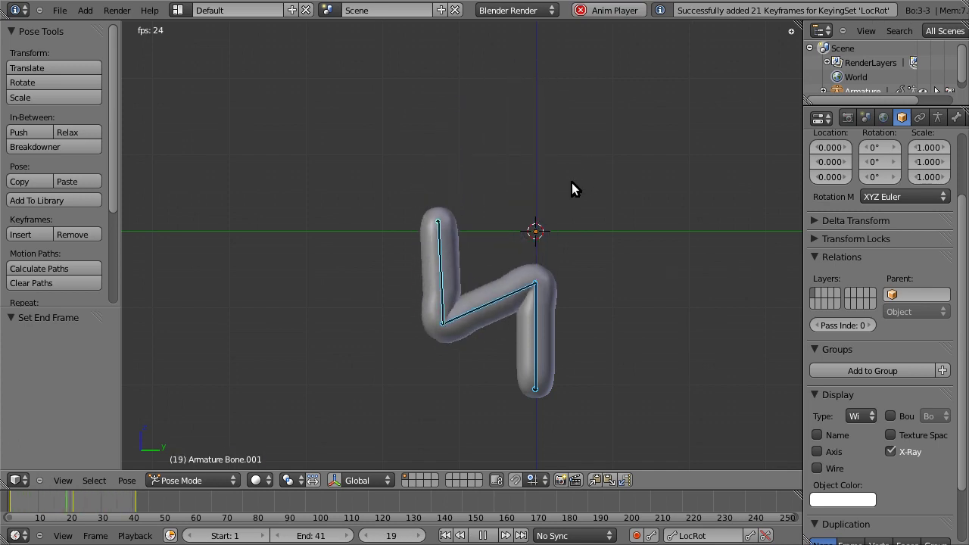
pyautogui.scroll(1, 599, 228)
pyautogui.hotkey('alt', 'a')
pyautogui.click(72, 504)
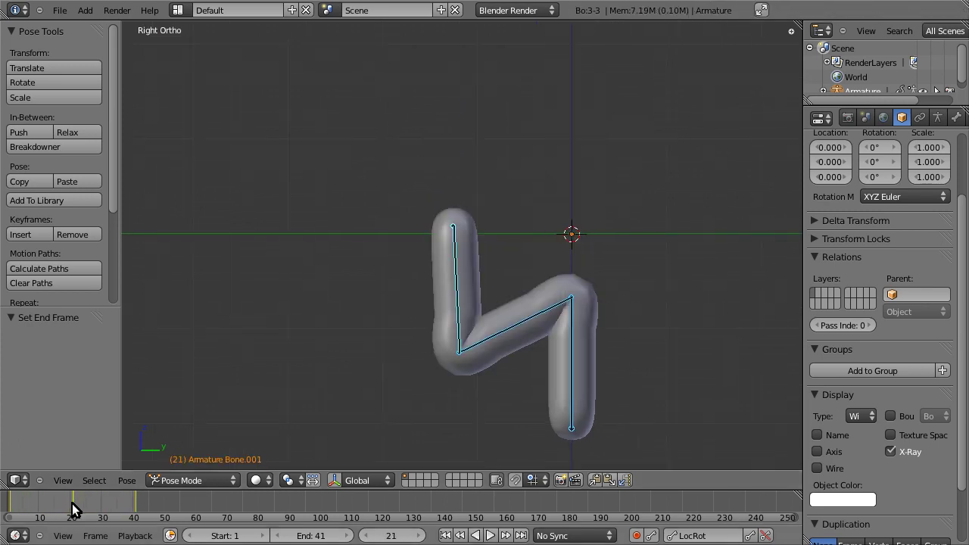
pyautogui.scroll(2, 548, 218)
pyautogui.scroll(1, 541, 231)
# Select the tube mesh and add shape keys in its Object Data Shape Keys panel.
pyautogui.rightClick(534, 244)
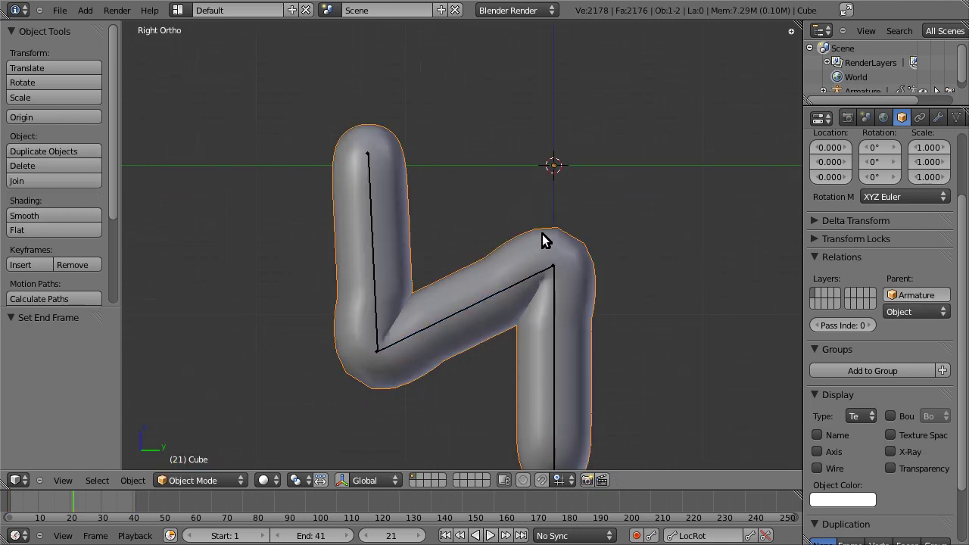
pyautogui.click(902, 115)
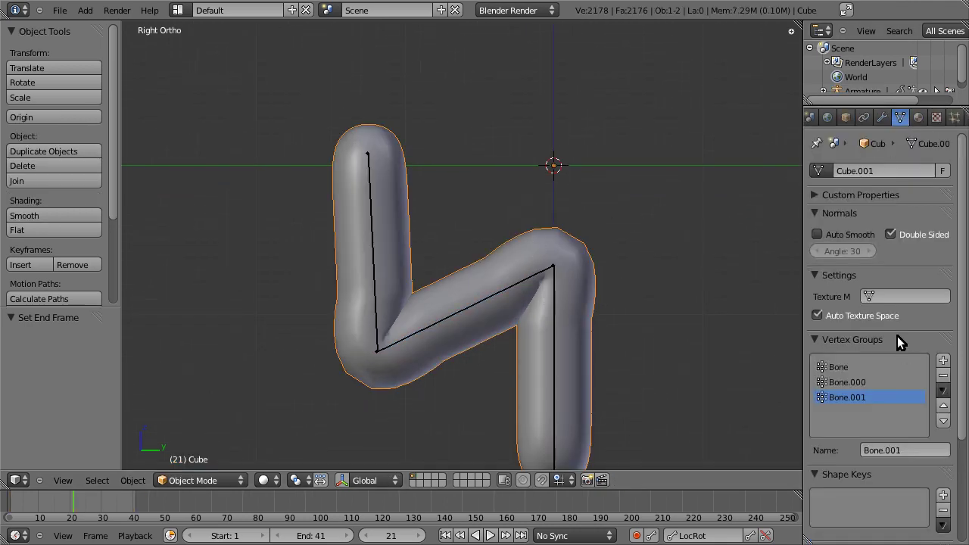
pyautogui.scroll(-4, 897, 328)
pyautogui.click(944, 365)
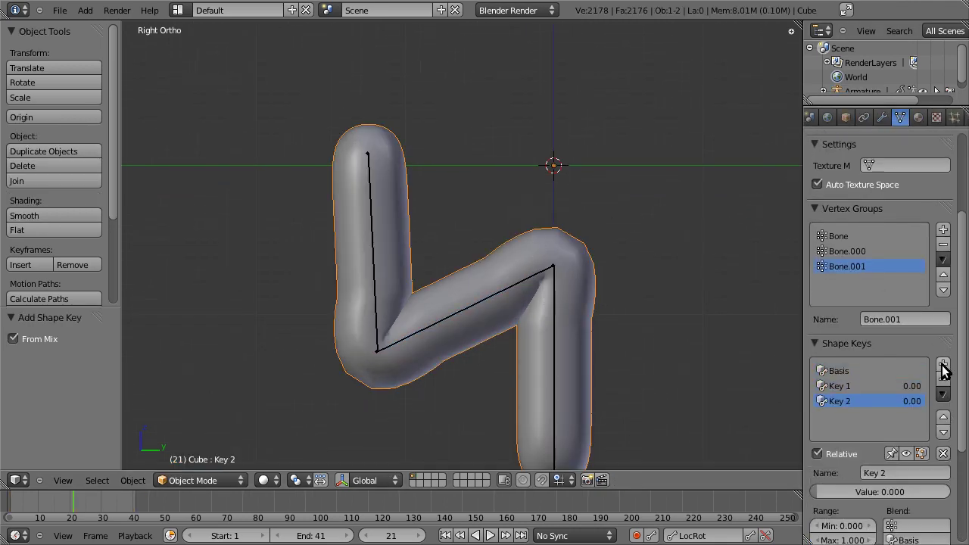
pyautogui.click(944, 365)
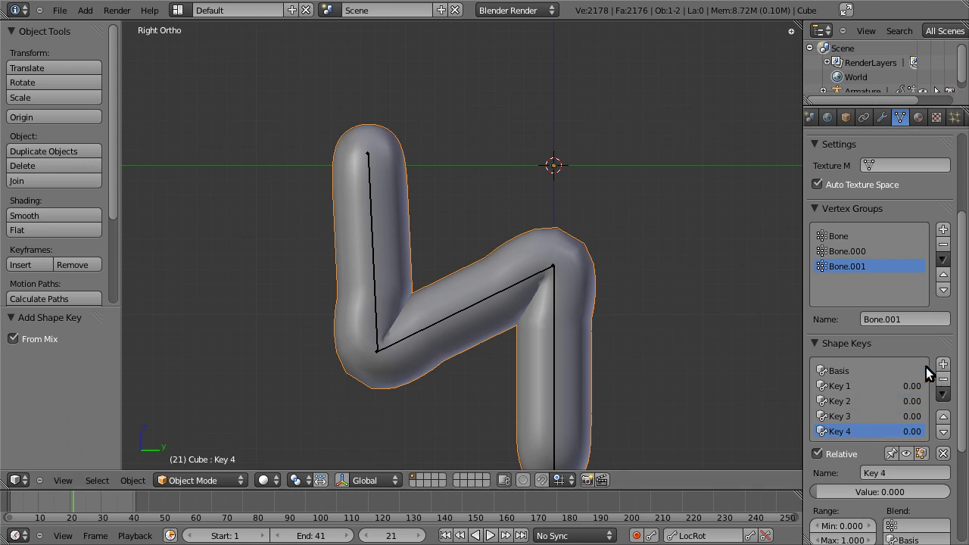
# Make Key 1 the active shape key and toggle its pin on and off.
pyautogui.keyDown('shift'); pyautogui.moveTo(541, 223); pyautogui.dragTo(581, 169, button='middle'); pyautogui.keyUp('shift')
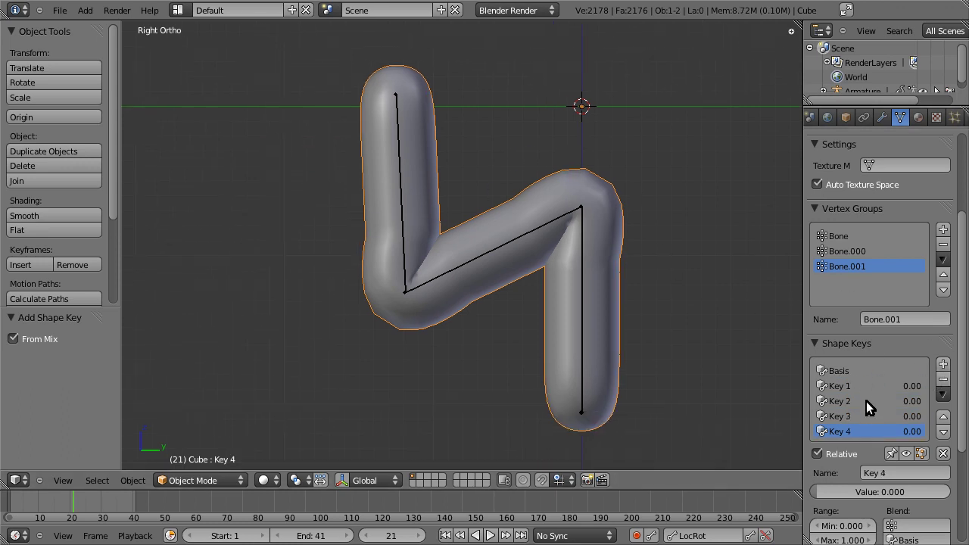
pyautogui.click(851, 385)
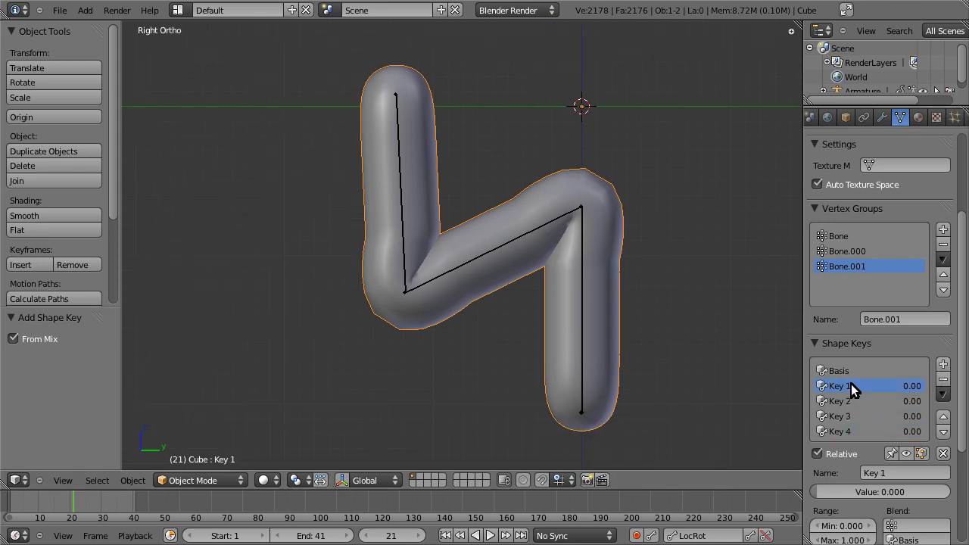
pyautogui.click(891, 453)
pyautogui.click(892, 453)
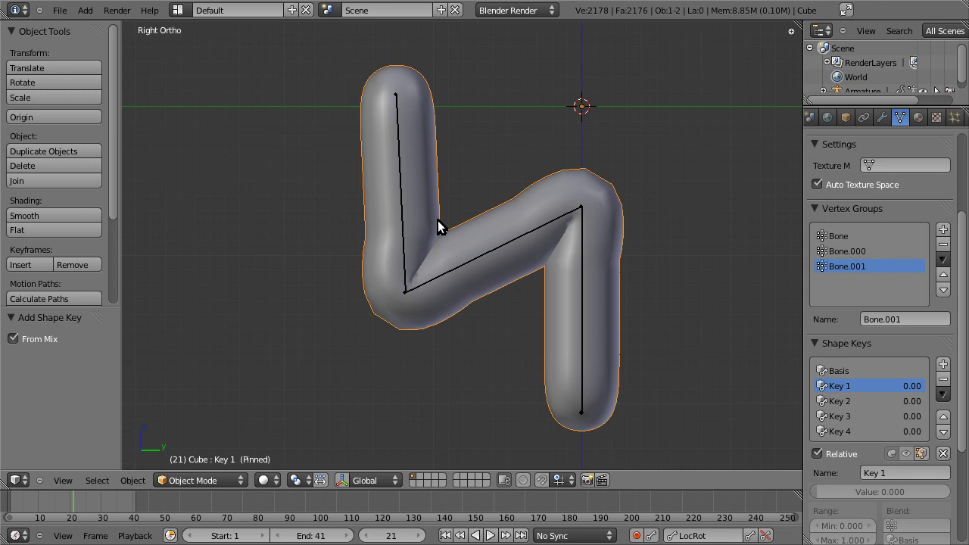
# Unpin Key 1, set its influence to 0.5, and zoom in on the tube's bends.
pyautogui.click(892, 454)
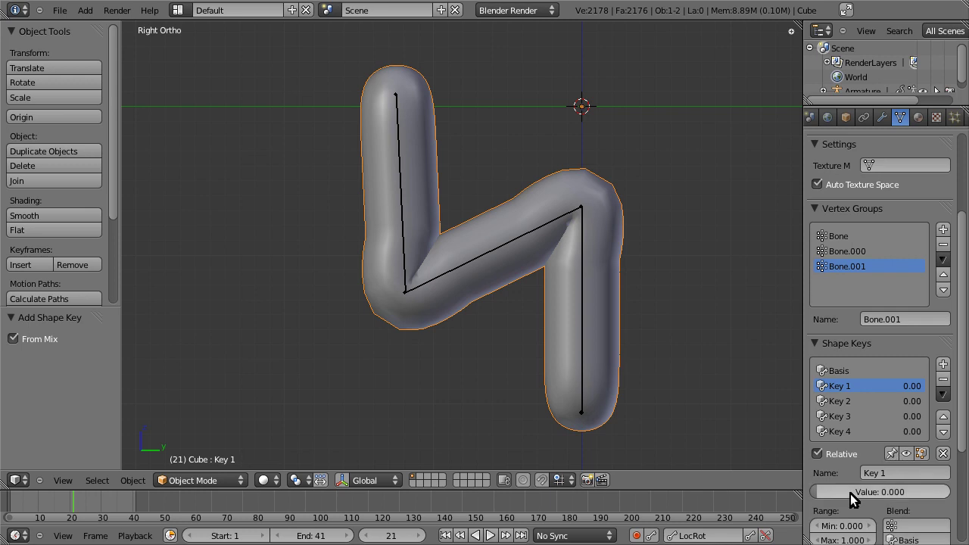
pyautogui.moveTo(840, 489); pyautogui.dragTo(921, 490)
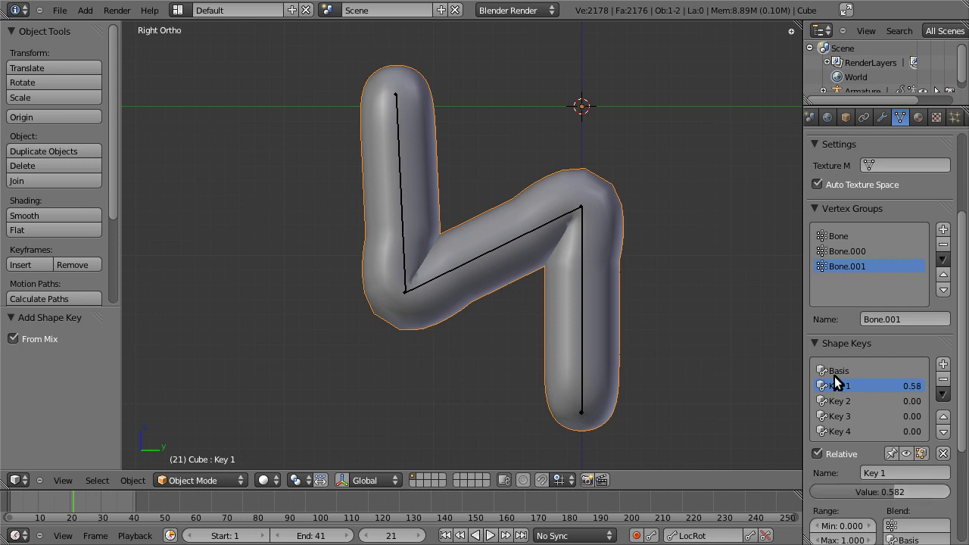
pyautogui.moveTo(903, 493); pyautogui.dragTo(899, 495)
pyautogui.write('0.5')
pyautogui.press('Return')
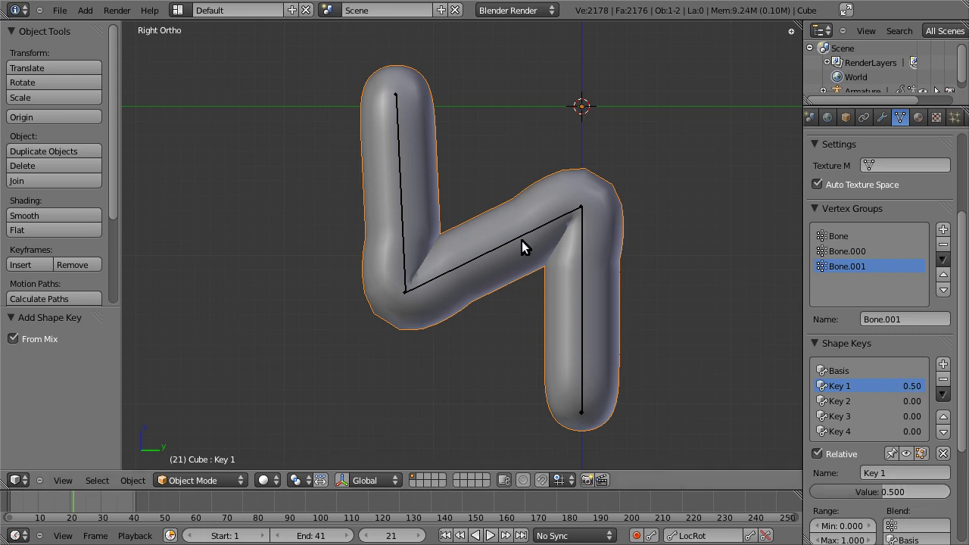
pyautogui.keyDown('shift'); pyautogui.moveTo(498, 241); pyautogui.dragTo(580, 215, button='middle'); pyautogui.keyUp('shift')
pyautogui.scroll(2, 536, 222)
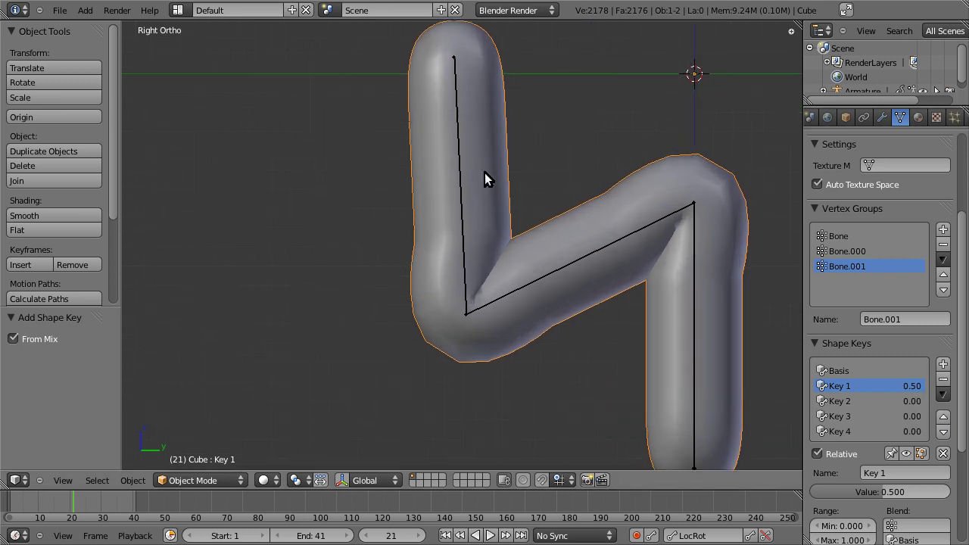
pyautogui.keyDown('shift'); pyautogui.moveTo(515, 183); pyautogui.dragTo(478, 167, button='middle'); pyautogui.keyUp('shift')
pyautogui.scroll(1, 366, 197)
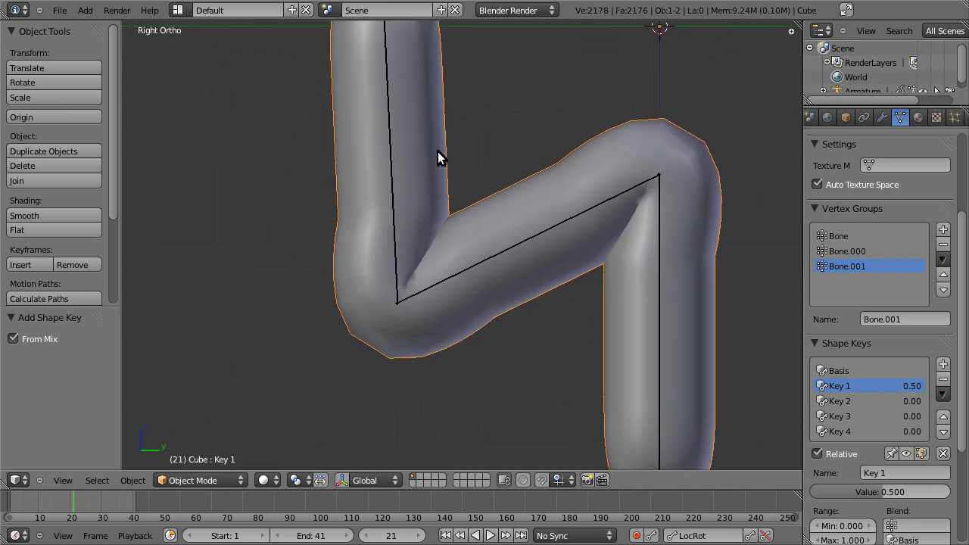
# Enter Sculpt Mode and switch to the Clay brush with an enlarged radius of 89.
pyautogui.click(195, 481)
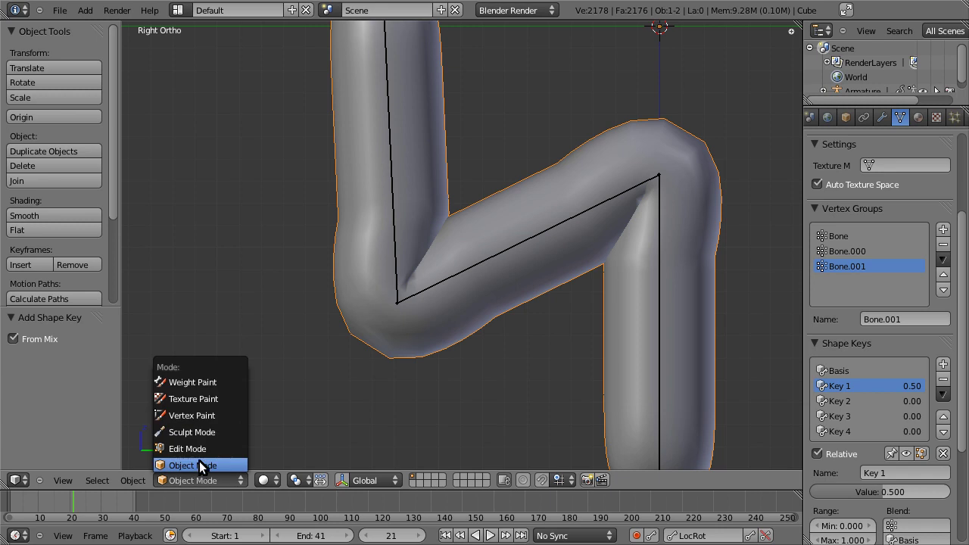
pyautogui.click(200, 432)
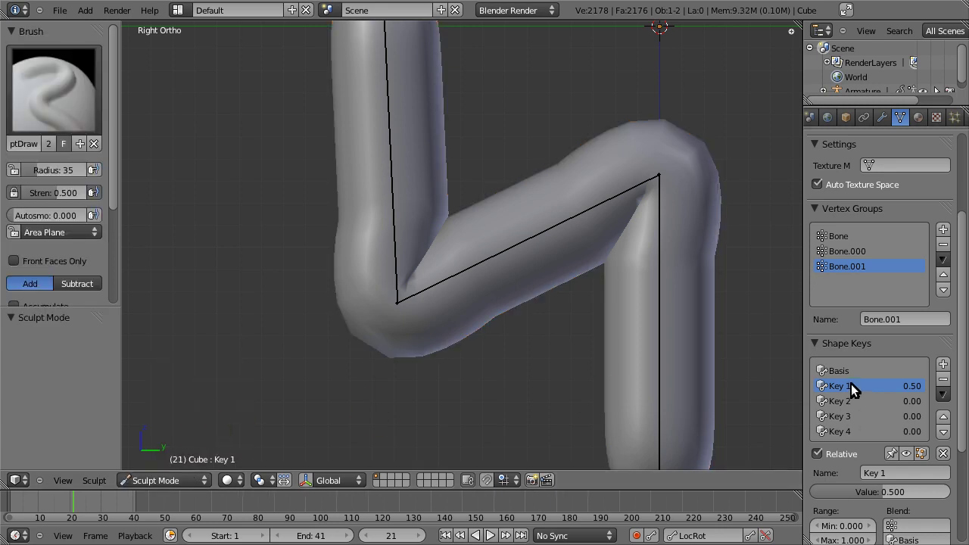
pyautogui.keyDown('shift'); pyautogui.moveTo(363, 227); pyautogui.dragTo(372, 224, button='middle'); pyautogui.keyUp('shift')
pyautogui.scroll(1, 372, 225)
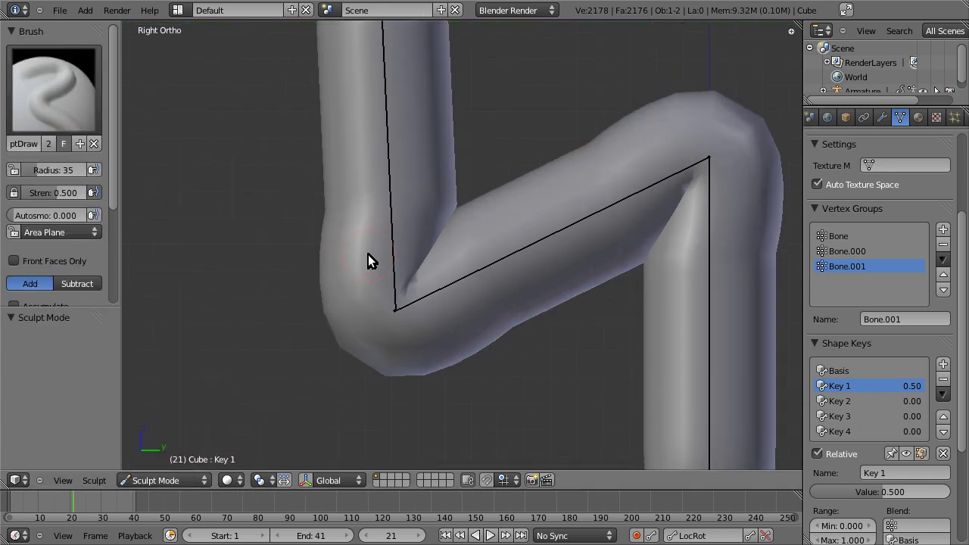
pyautogui.press('f')
pyautogui.click(409, 250)
pyautogui.press('c')
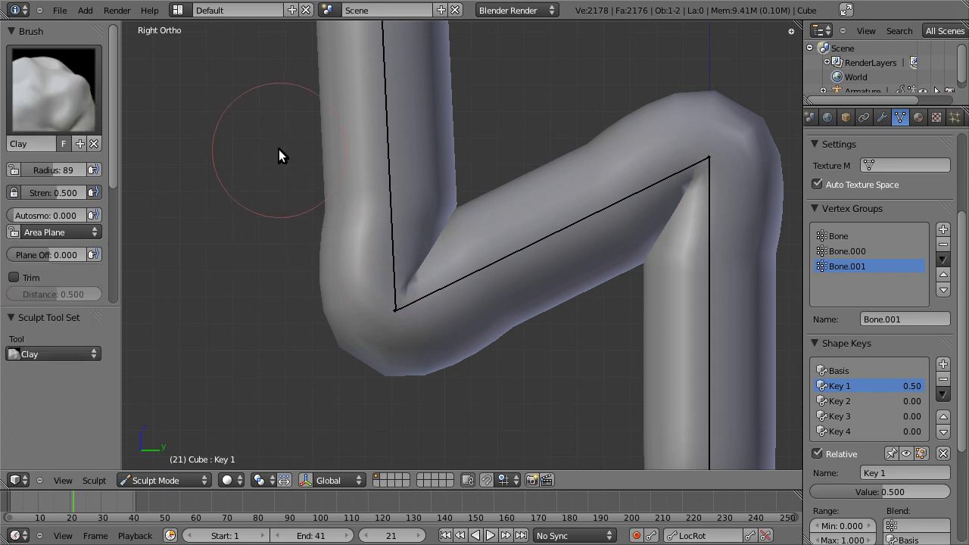
# Orbit around the zigzag tube and build up clay along the bend.
pyautogui.moveTo(531, 209)
pyautogui.keyDown('shift'); pyautogui.mouseDown(button='middle')
pyautogui.moveTo(497, 234)
pyautogui.moveTo(445, 230)
pyautogui.mouseUp(button='middle'); pyautogui.keyUp('shift')
pyautogui.moveTo(400, 266)
pyautogui.mouseDown(button='middle')
pyautogui.moveTo(367, 298)
pyautogui.moveTo(441, 232)
pyautogui.moveTo(392, 275)
pyautogui.moveTo(450, 244)
pyautogui.moveTo(465, 108)
pyautogui.mouseUp(button='middle')
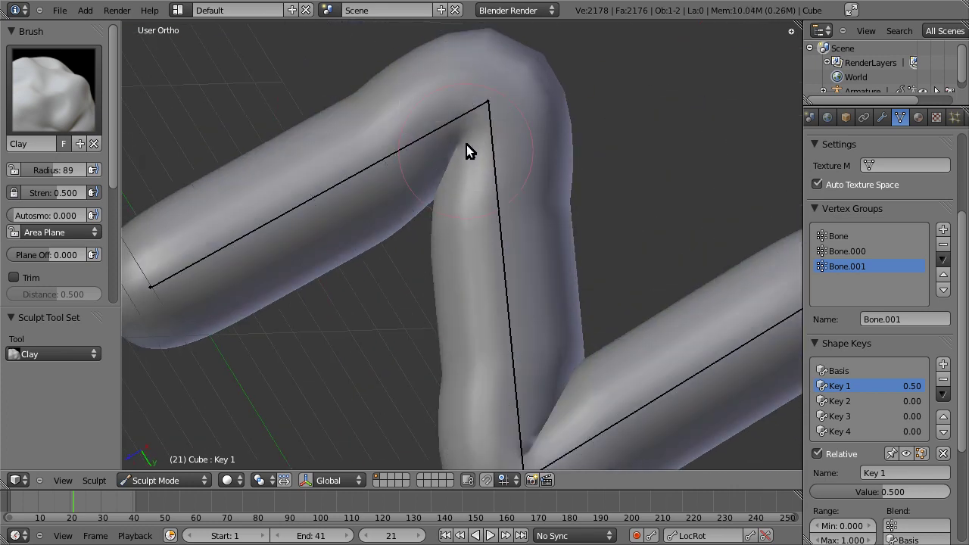
pyautogui.moveTo(427, 212)
pyautogui.mouseDown(button='middle')
pyautogui.moveTo(510, 131)
pyautogui.moveTo(450, 206)
pyautogui.moveTo(469, 150)
pyautogui.moveTo(438, 229)
pyautogui.mouseUp(button='middle')
pyautogui.moveTo(389, 275)
pyautogui.mouseDown(button='middle')
pyautogui.moveTo(400, 292)
pyautogui.moveTo(440, 268)
pyautogui.moveTo(515, 125)
pyautogui.moveTo(612, 167)
pyautogui.moveTo(446, 234)
pyautogui.moveTo(415, 194)
pyautogui.moveTo(455, 238)
pyautogui.moveTo(357, 119)
pyautogui.moveTo(278, 195)
pyautogui.moveTo(324, 153)
pyautogui.moveTo(349, 184)
pyautogui.mouseUp(button='middle')
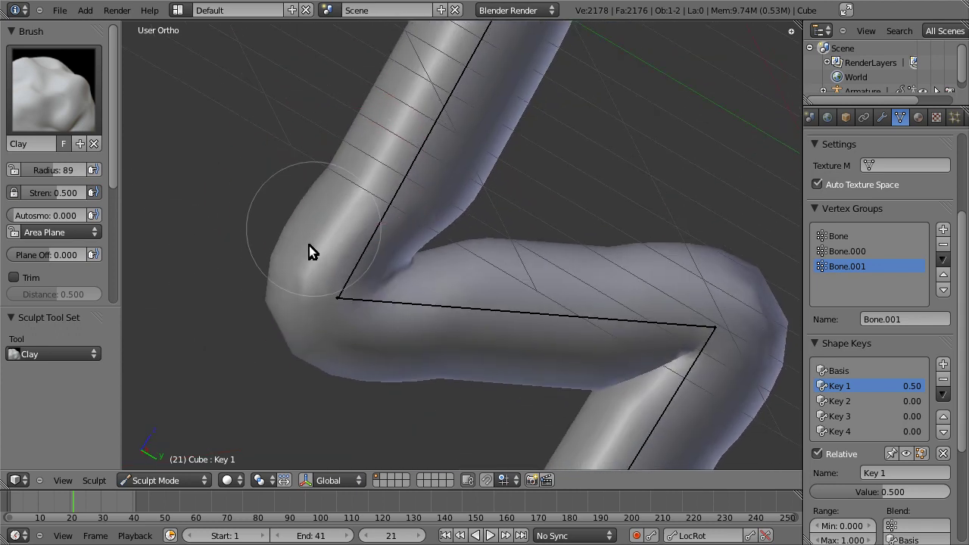
pyautogui.moveTo(299, 243)
pyautogui.mouseDown(button='middle')
pyautogui.moveTo(427, 217)
pyautogui.moveTo(426, 309)
pyautogui.moveTo(426, 220)
pyautogui.moveTo(568, 160)
pyautogui.moveTo(530, 288)
pyautogui.moveTo(556, 324)
pyautogui.moveTo(336, 141)
pyautogui.moveTo(350, 306)
pyautogui.mouseUp(button='middle')
pyautogui.moveTo(318, 265); pyautogui.dragTo(426, 321, button='middle')
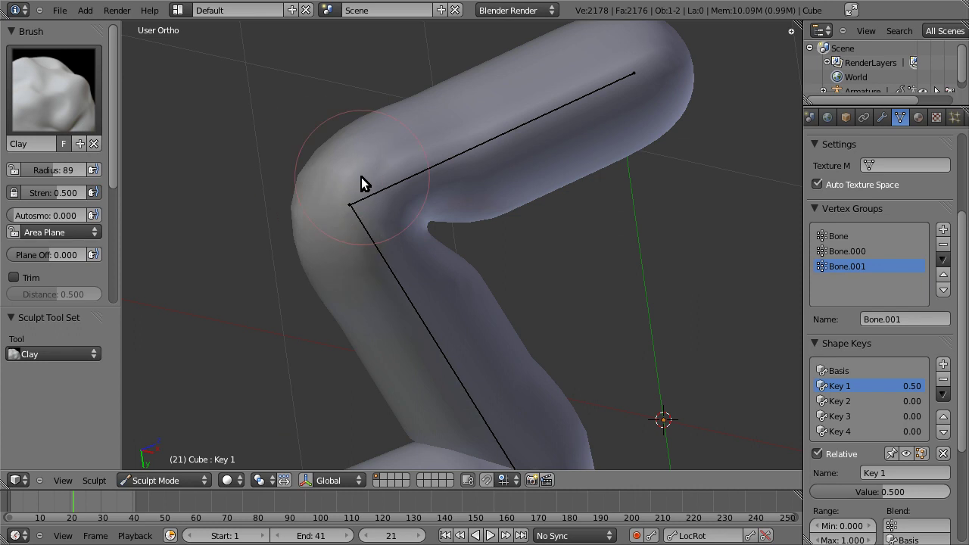
pyautogui.moveTo(363, 201); pyautogui.dragTo(337, 212, button='middle')
pyautogui.moveTo(306, 271)
pyautogui.mouseDown(button='middle')
pyautogui.moveTo(432, 245)
pyautogui.moveTo(413, 253)
pyautogui.mouseUp(button='middle')
pyautogui.moveTo(404, 209)
pyautogui.mouseDown(button='middle')
pyautogui.moveTo(353, 91)
pyautogui.moveTo(603, 166)
pyautogui.mouseUp(button='middle')
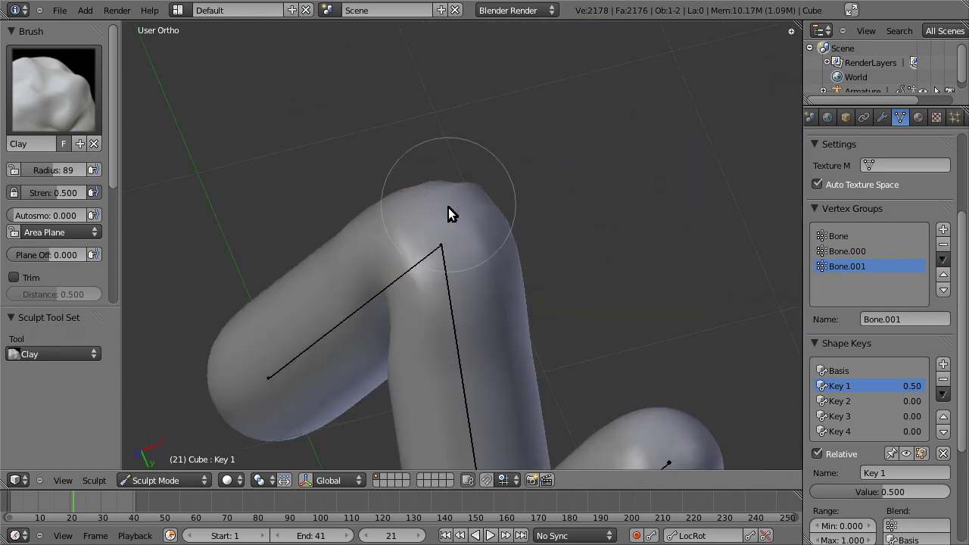
pyautogui.moveTo(461, 264)
pyautogui.mouseDown(button='middle')
pyautogui.moveTo(409, 301)
pyautogui.moveTo(446, 274)
pyautogui.mouseUp(button='middle')
pyautogui.moveTo(485, 227); pyautogui.dragTo(439, 195, button='middle')
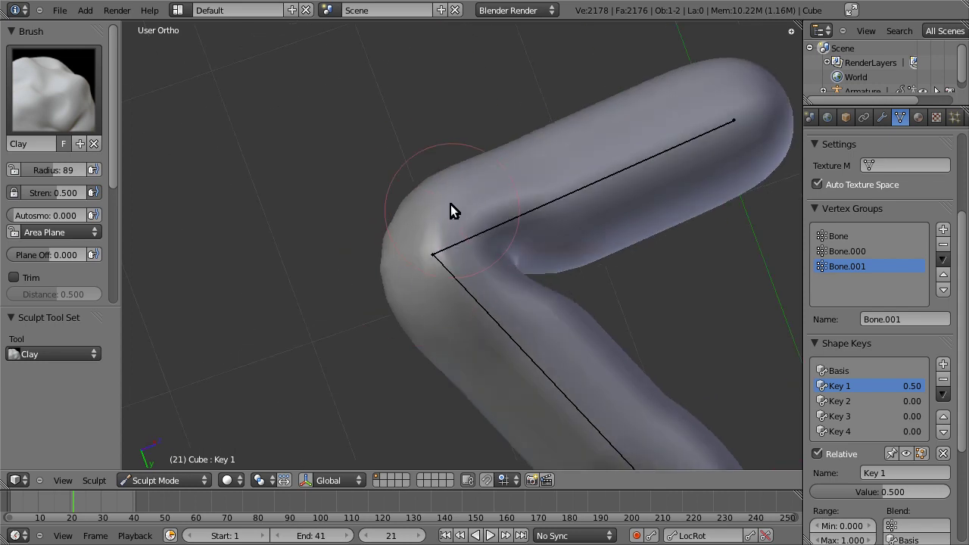
pyautogui.moveTo(485, 258)
pyautogui.mouseDown(button='middle')
pyautogui.moveTo(492, 280)
pyautogui.moveTo(616, 296)
pyautogui.moveTo(558, 372)
pyautogui.moveTo(553, 217)
pyautogui.moveTo(499, 248)
pyautogui.moveTo(487, 203)
pyautogui.moveTo(563, 235)
pyautogui.mouseUp(button='middle')
pyautogui.moveTo(514, 152)
pyautogui.mouseDown(button='middle')
pyautogui.moveTo(399, 146)
pyautogui.moveTo(455, 296)
pyautogui.moveTo(385, 264)
pyautogui.moveTo(323, 161)
pyautogui.mouseUp(button='middle')
pyautogui.scroll(2, 395, 168)
pyautogui.moveTo(323, 161)
pyautogui.mouseDown()
pyautogui.moveTo(300, 136)
pyautogui.moveTo(387, 104)
pyautogui.moveTo(358, 170)
pyautogui.mouseUp()
# Fill out the pinched inner bend with clay and inspect it from several angles.
pyautogui.moveTo(347, 181); pyautogui.dragTo(277, 228, button='middle')
pyautogui.scroll(-4, 400, 158)
pyautogui.scroll(3, 432, 223)
pyautogui.moveTo(432, 223); pyautogui.dragTo(400, 167, button='middle')
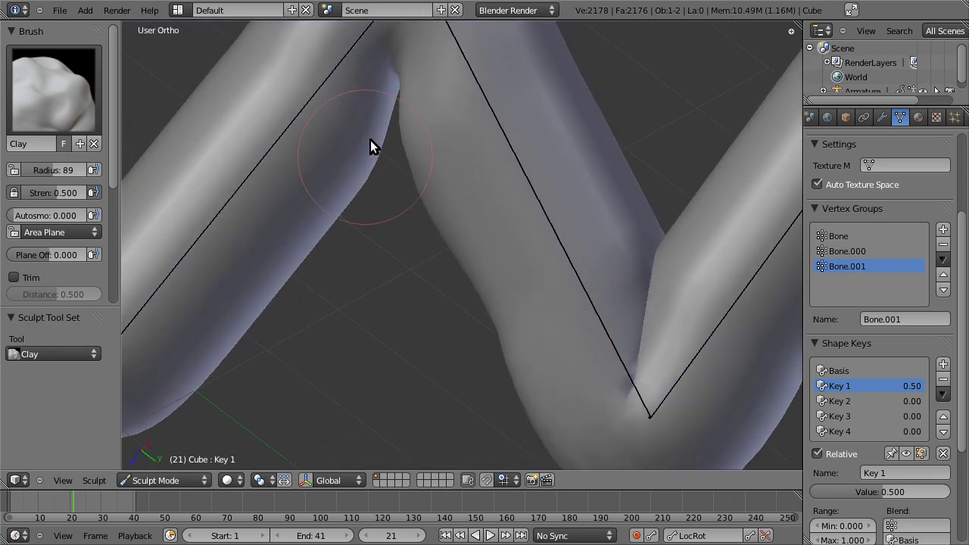
pyautogui.moveTo(382, 135)
pyautogui.mouseDown(button='middle')
pyautogui.moveTo(454, 106)
pyautogui.moveTo(650, 157)
pyautogui.moveTo(546, 236)
pyautogui.moveTo(595, 172)
pyautogui.moveTo(577, 231)
pyautogui.moveTo(608, 158)
pyautogui.moveTo(635, 228)
pyautogui.mouseUp(button='middle')
pyautogui.moveTo(649, 219)
pyautogui.mouseDown()
pyautogui.moveTo(631, 203)
pyautogui.moveTo(634, 268)
pyautogui.moveTo(599, 284)
pyautogui.mouseUp()
pyautogui.moveTo(600, 278)
pyautogui.mouseDown(button='middle')
pyautogui.moveTo(616, 234)
pyautogui.moveTo(576, 238)
pyautogui.moveTo(567, 320)
pyautogui.moveTo(586, 249)
pyautogui.moveTo(561, 215)
pyautogui.moveTo(601, 186)
pyautogui.mouseUp(button='middle')
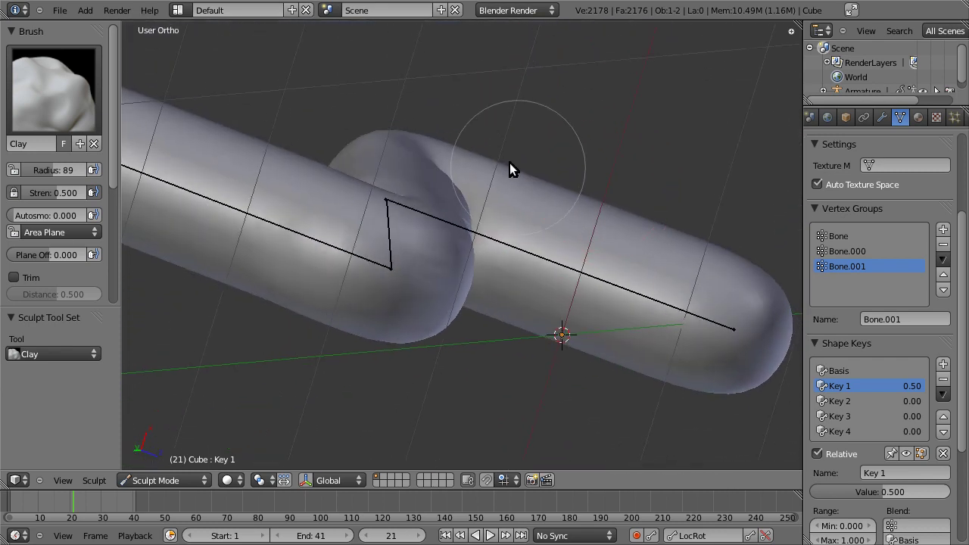
pyautogui.moveTo(503, 167)
pyautogui.mouseDown(button='middle')
pyautogui.moveTo(544, 214)
pyautogui.moveTo(496, 296)
pyautogui.moveTo(610, 221)
pyautogui.moveTo(468, 227)
pyautogui.mouseUp(button='middle')
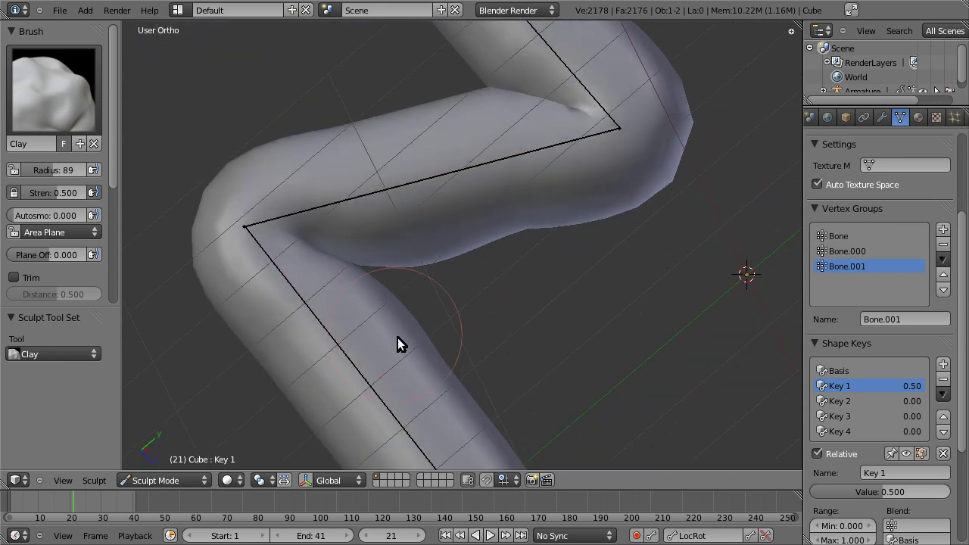
pyautogui.moveTo(385, 311)
pyautogui.mouseDown(button='middle')
pyautogui.moveTo(513, 357)
pyautogui.moveTo(608, 184)
pyautogui.moveTo(409, 256)
pyautogui.moveTo(395, 222)
pyautogui.mouseUp(button='middle')
# From the side view, test Key 1 at zero and full strength, settling near 0.41.
pyautogui.press('KP_3')
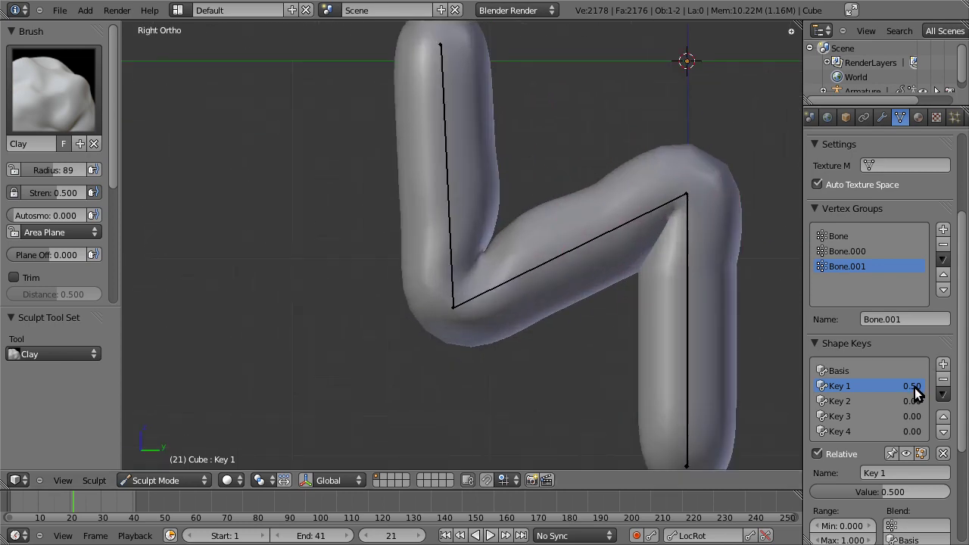
pyautogui.moveTo(915, 387)
pyautogui.mouseDown()
pyautogui.moveTo(901, 386)
pyautogui.moveTo(945, 391)
pyautogui.mouseUp()
pyautogui.moveTo(912, 388); pyautogui.dragTo(943, 392)
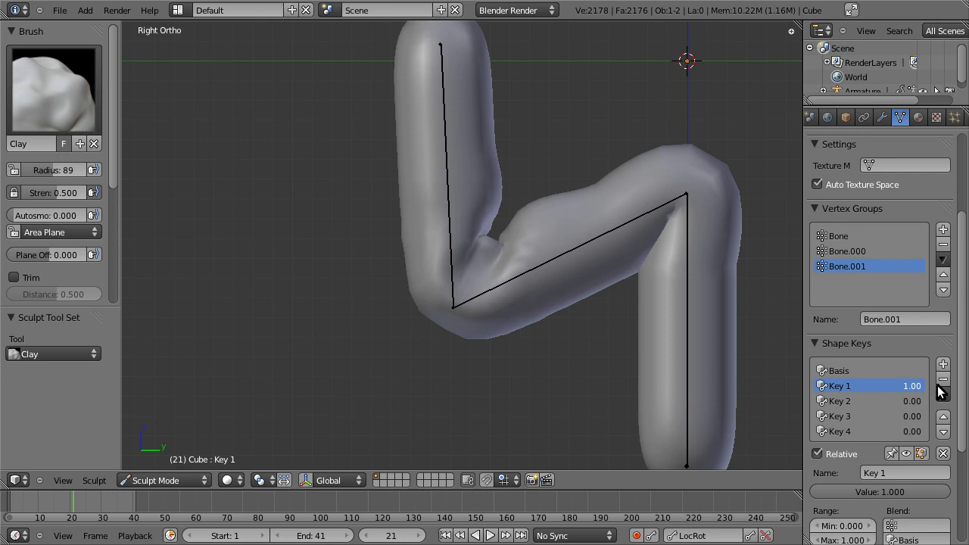
pyautogui.moveTo(933, 387); pyautogui.dragTo(912, 389)
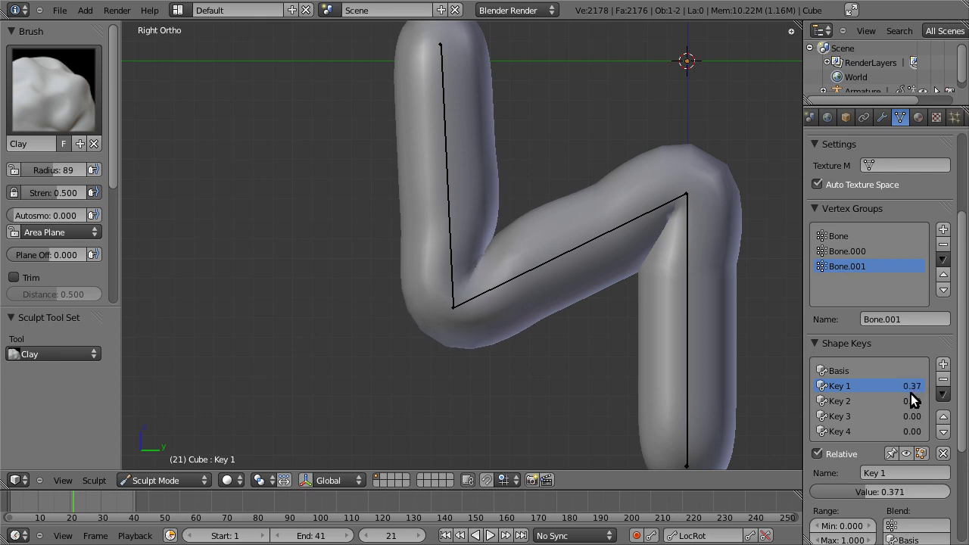
pyautogui.moveTo(921, 388)
pyautogui.mouseDown()
pyautogui.moveTo(907, 389)
pyautogui.moveTo(927, 396)
pyautogui.mouseUp()
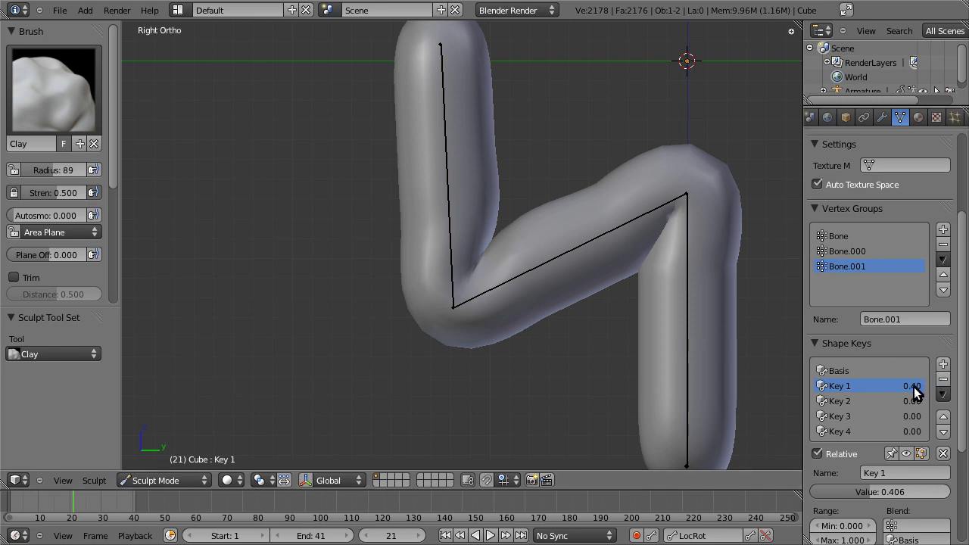
# Keyframe Key 1 at about 0.41 on frame 21 and at 0 on frame 1.
pyautogui.press('i')
pyautogui.keyDown('shift'); pyautogui.moveTo(492, 274); pyautogui.dragTo(304, 381, button='middle'); pyautogui.keyUp('shift')
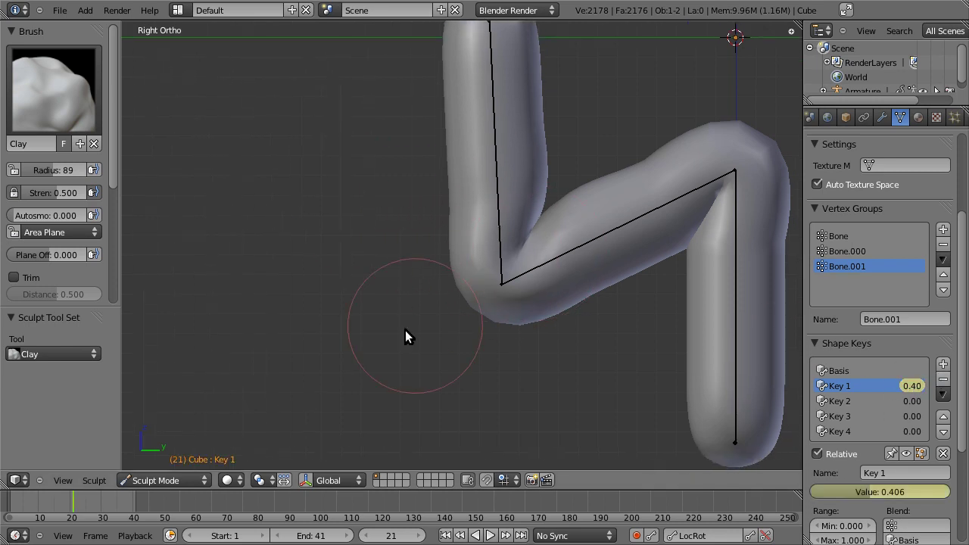
pyautogui.moveTo(65, 503); pyautogui.dragTo(13, 506)
pyautogui.keyDown('shift'); pyautogui.moveTo(420, 318); pyautogui.dragTo(550, 269, button='middle'); pyautogui.keyUp('shift')
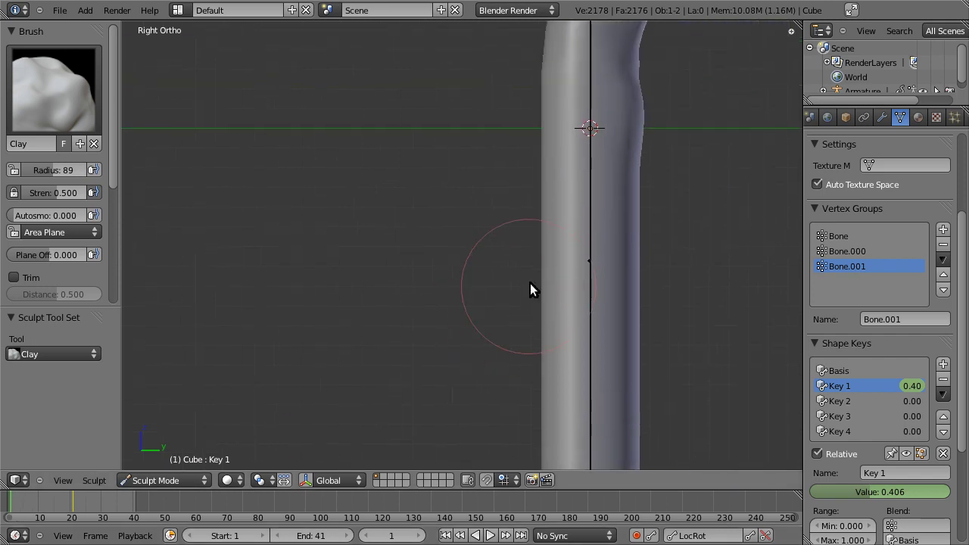
pyautogui.scroll(-1, 550, 269)
pyautogui.moveTo(914, 392); pyautogui.dragTo(895, 386)
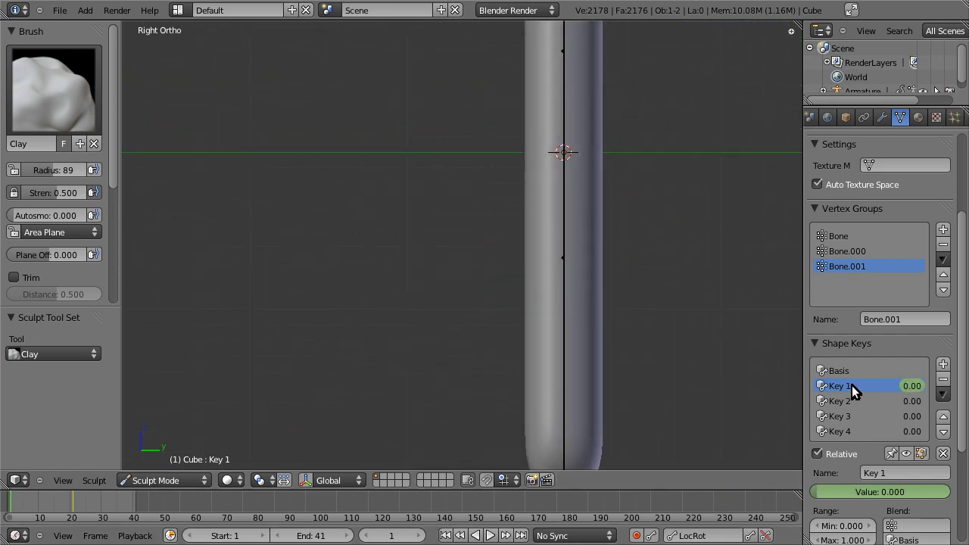
pyautogui.press('i')
pyautogui.scroll(-2, 532, 184)
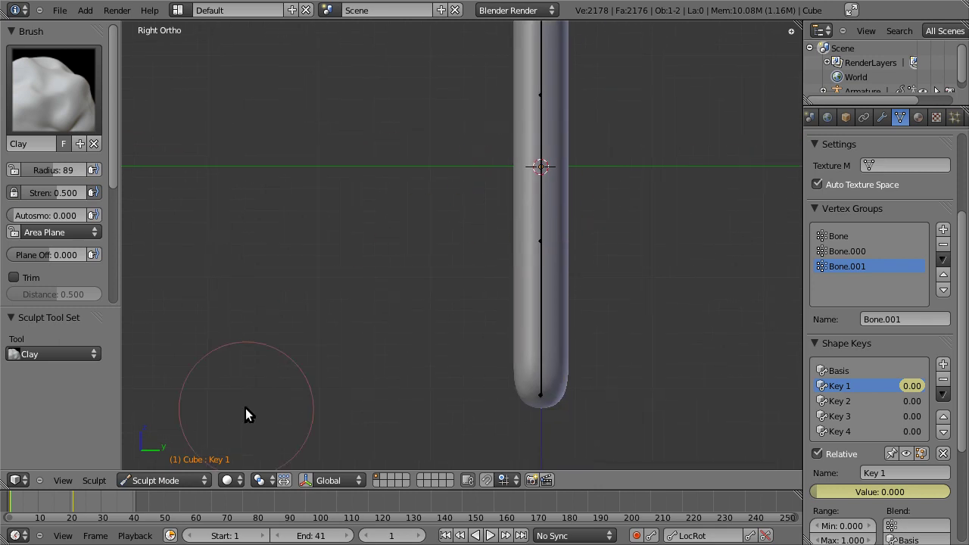
# Keyframe Key 1 at 0 on frame 41, then play the animation from the start.
pyautogui.moveTo(34, 501)
pyautogui.mouseDown()
pyautogui.moveTo(70, 515)
pyautogui.moveTo(136, 511)
pyautogui.mouseUp()
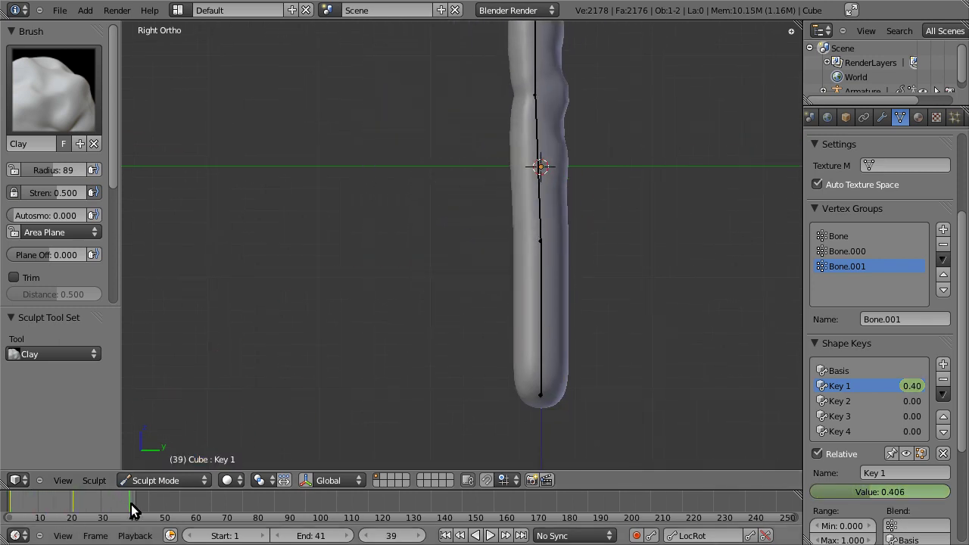
pyautogui.moveTo(917, 387); pyautogui.dragTo(849, 388)
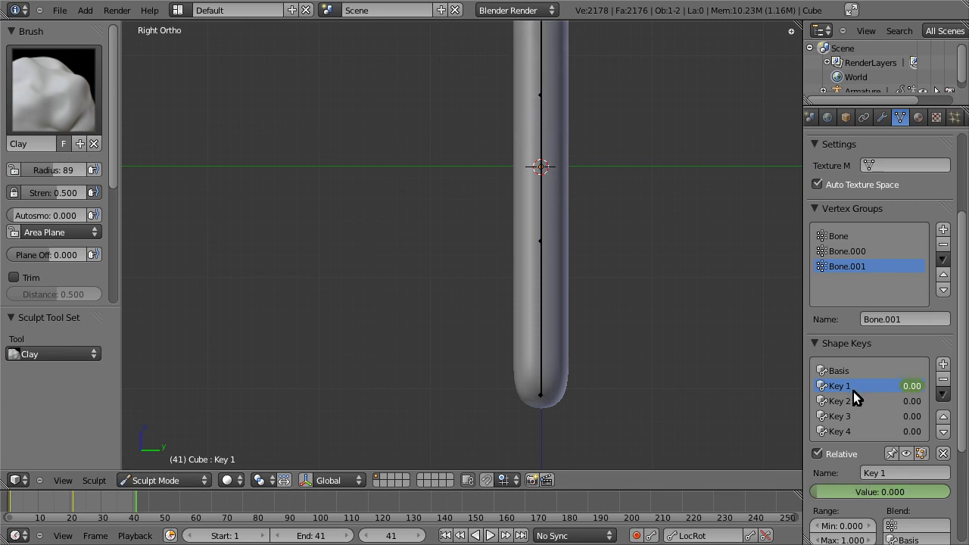
pyautogui.press('i')
pyautogui.hotkey('shift', 'Left')
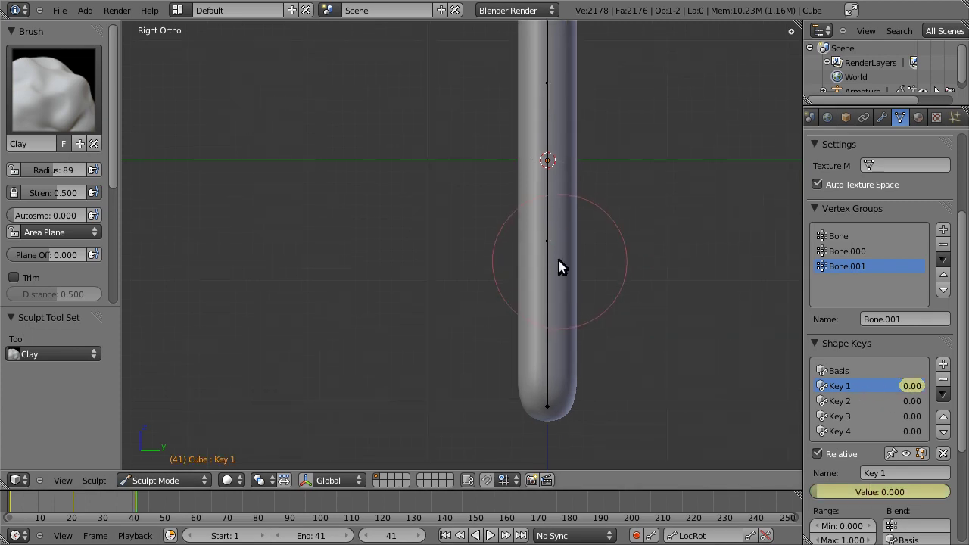
pyautogui.hotkey('alt', 'a')
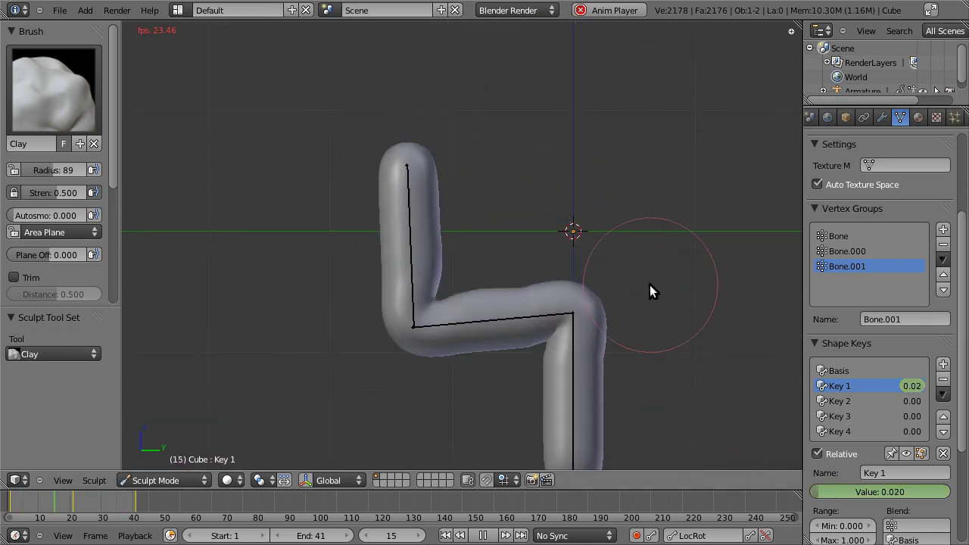
pyautogui.scroll(2, 651, 318)
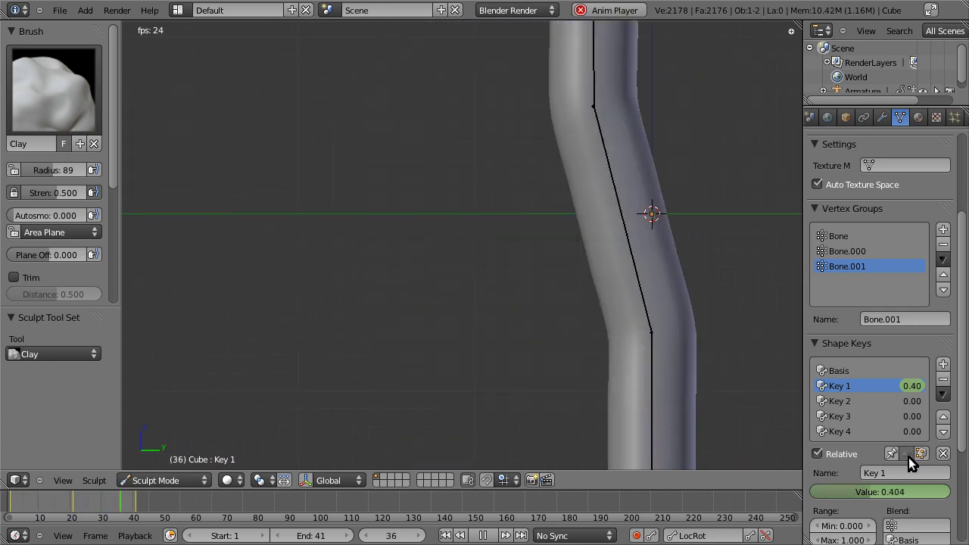
# Stop playback, toggle Key 1's effect on the posed mesh, replay, and scrub back near frame 11.
pyautogui.hotkey('alt', 'a')
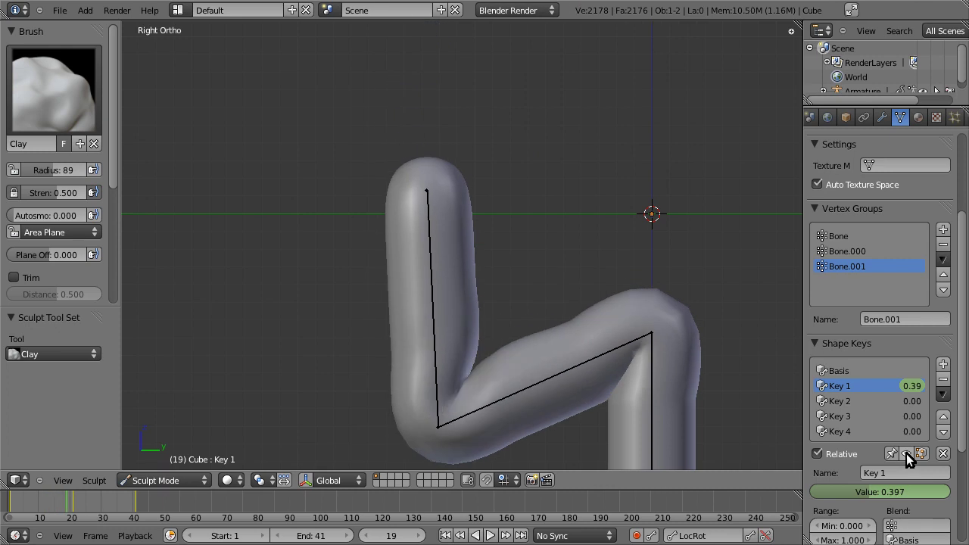
pyautogui.click(909, 453)
pyautogui.hotkey('alt', 'a')
pyautogui.hotkey('alt', 'a')
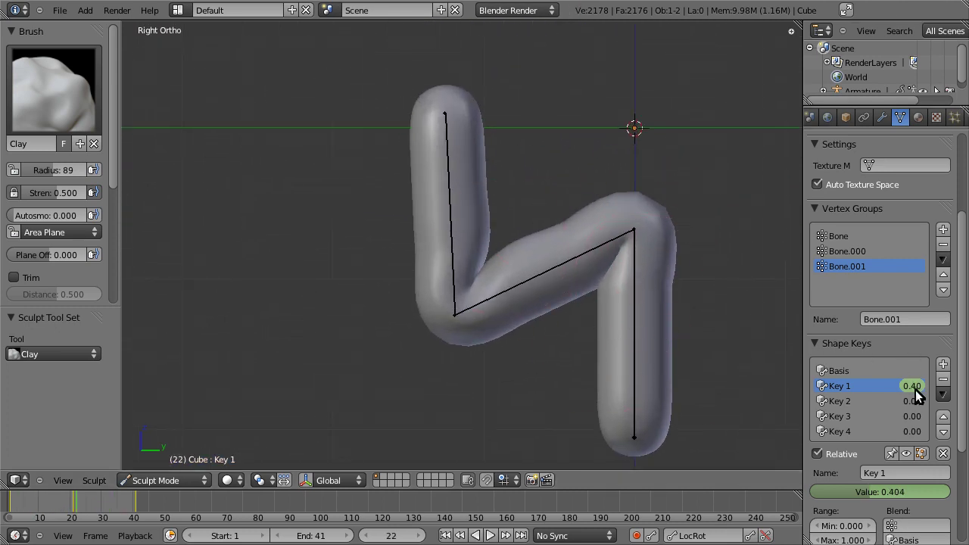
pyautogui.moveTo(921, 386); pyautogui.dragTo(915, 388)
pyautogui.moveTo(97, 508); pyautogui.dragTo(42, 504)
pyautogui.keyDown('shift'); pyautogui.scroll(3, 549, 262); pyautogui.keyUp('shift')
pyautogui.scroll(2, 594, 314)
pyautogui.scroll(2, 593, 313)
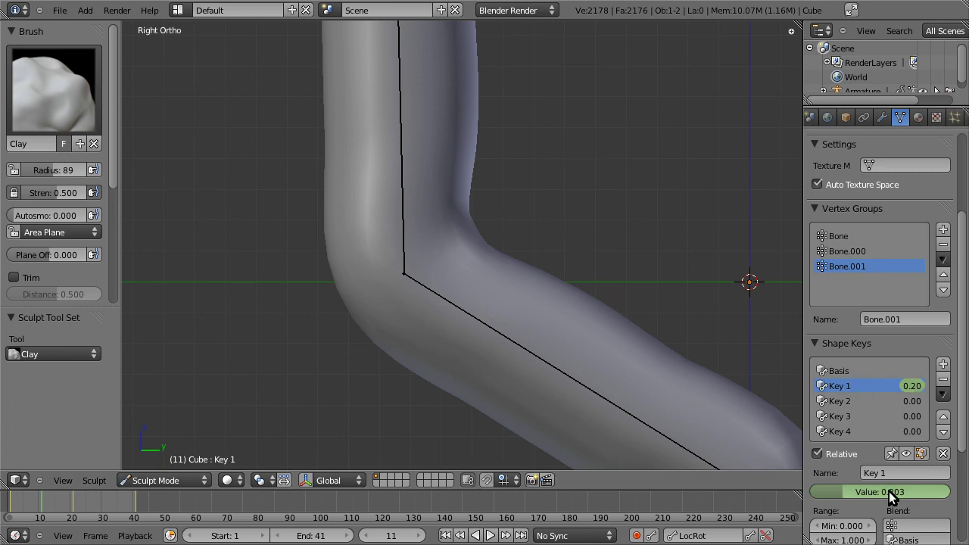
pyautogui.scroll(-3, 552, 227)
pyautogui.keyDown('shift'); pyautogui.scroll(-2, 642, 295); pyautogui.keyUp('shift')
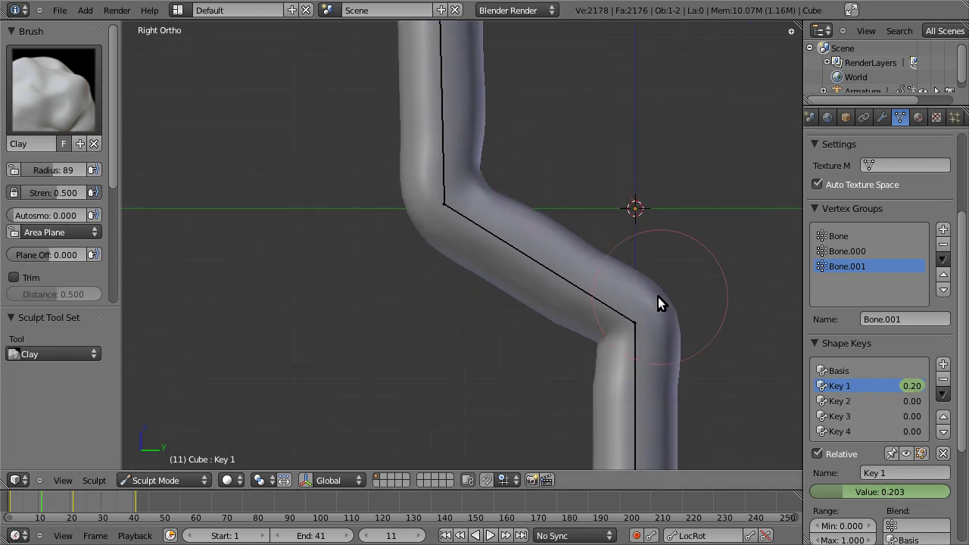
# Make Key 2 active and keyframe its influence at 0.5 on frame 11.
pyautogui.click(848, 402)
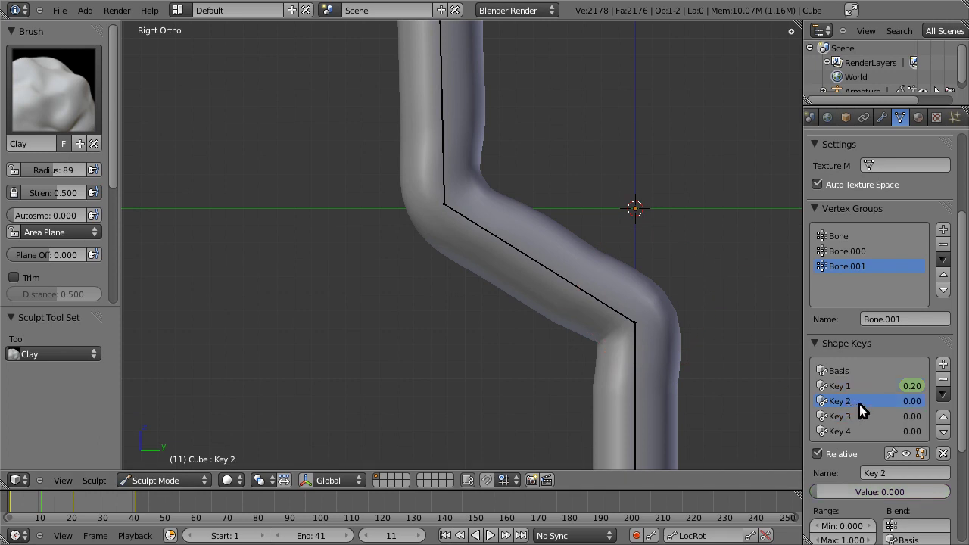
pyautogui.moveTo(829, 494)
pyautogui.mouseDown()
pyautogui.moveTo(899, 496)
pyautogui.moveTo(890, 493)
pyautogui.mouseUp()
pyautogui.click(889, 493)
pyautogui.write('0.5')
pyautogui.press('Return')
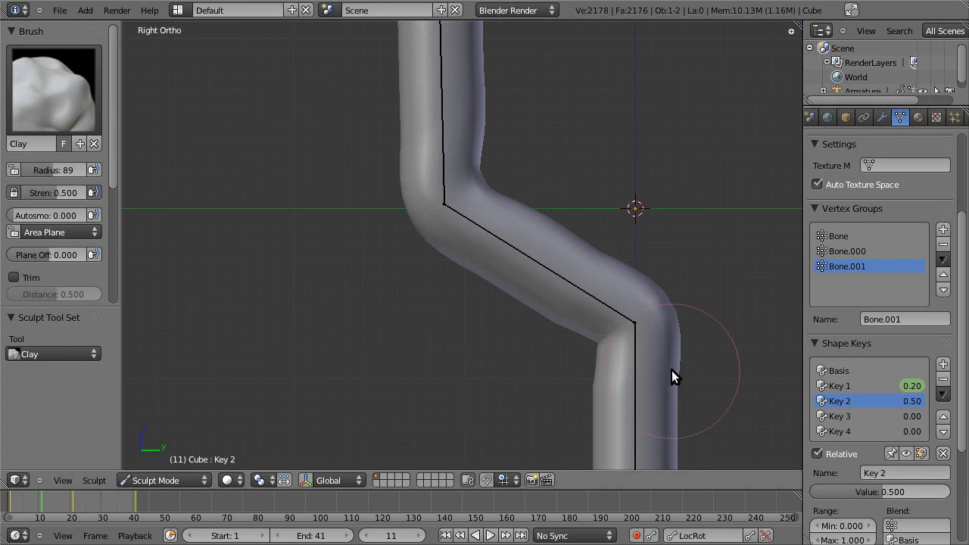
pyautogui.press('i')
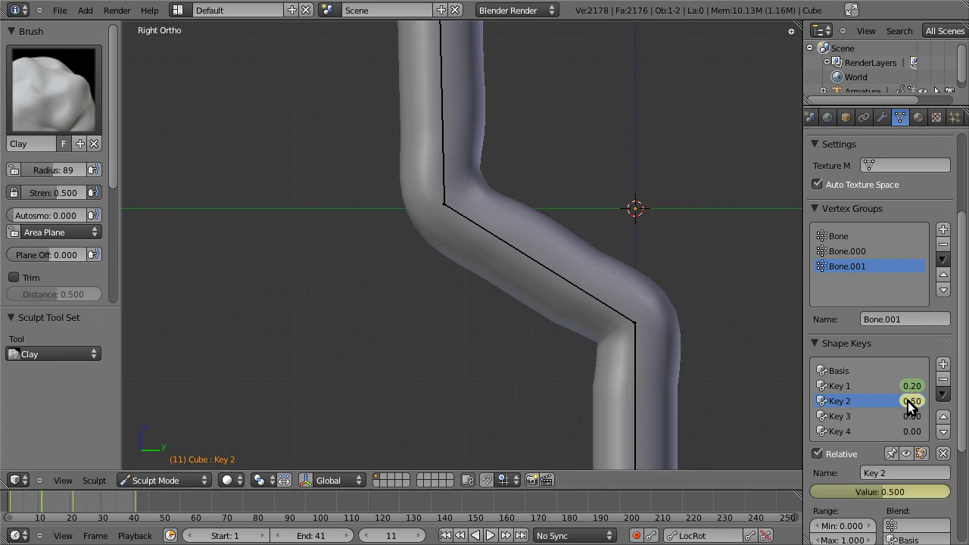
# Keyframe Key 2 at 0 on frames 1 and 21, then return to frame 11.
pyautogui.click(32, 503)
pyautogui.moveTo(21, 511); pyautogui.dragTo(12, 512)
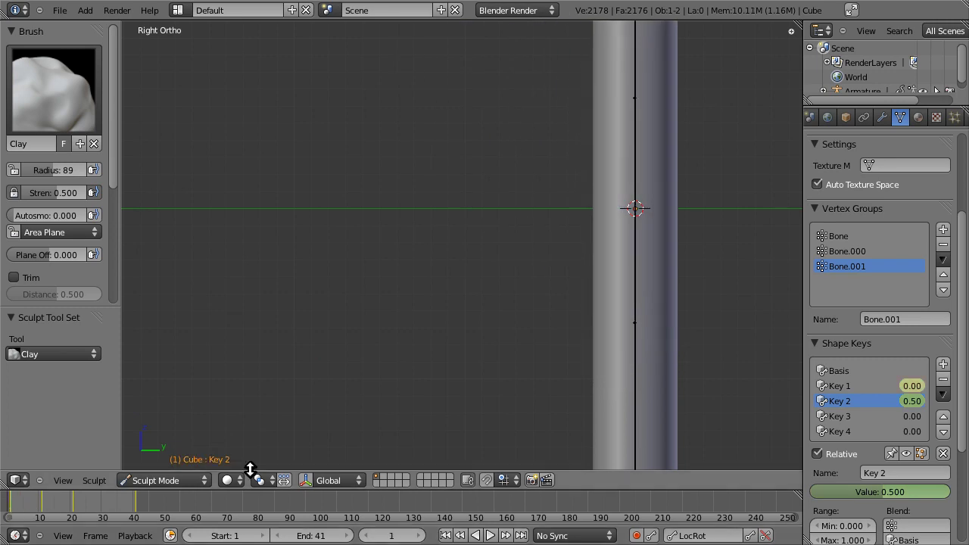
pyautogui.moveTo(842, 492); pyautogui.dragTo(856, 493)
pyautogui.press('i')
pyautogui.moveTo(47, 500); pyautogui.dragTo(73, 503)
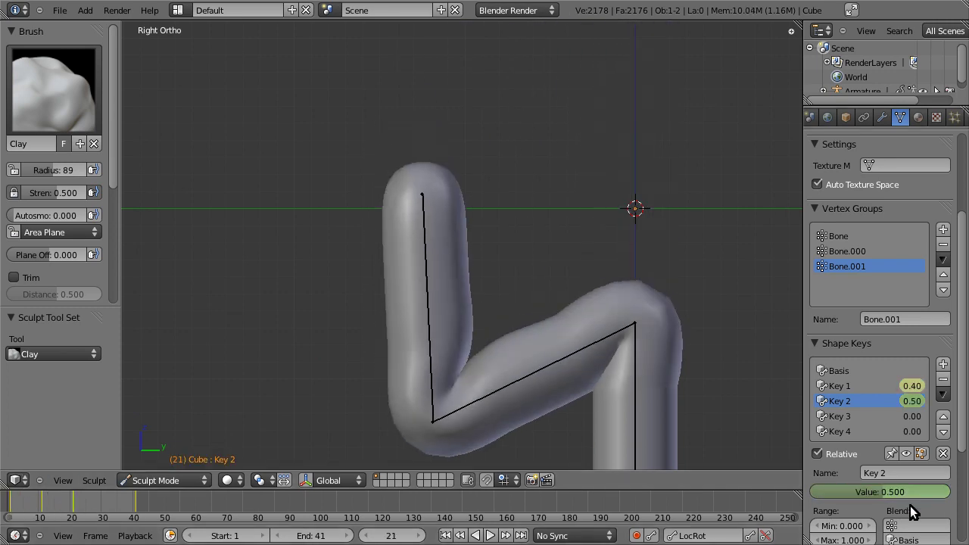
pyautogui.moveTo(901, 494); pyautogui.dragTo(867, 490)
pyautogui.press('i')
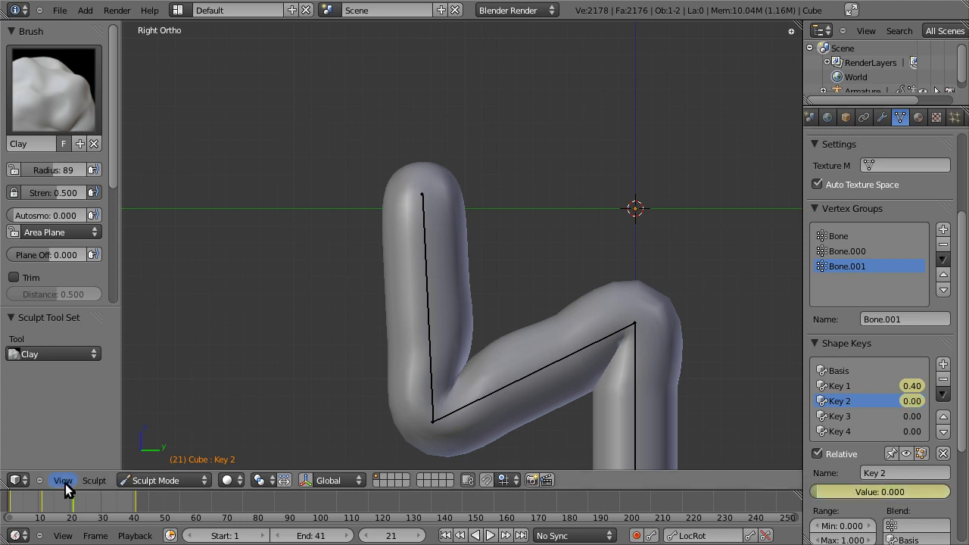
pyautogui.moveTo(67, 491); pyautogui.dragTo(41, 503)
pyautogui.moveTo(541, 205)
pyautogui.keyDown('shift'); pyautogui.mouseDown(button='middle')
pyautogui.moveTo(564, 314)
pyautogui.moveTo(555, 286)
pyautogui.mouseUp(button='middle'); pyautogui.keyUp('shift')
pyautogui.scroll(1, 554, 286)
# Sculpt Key 2's inner elbow with a Clay stroke and Crease strokes, then open the brush picker.
pyautogui.moveTo(510, 334)
pyautogui.mouseDown()
pyautogui.moveTo(588, 328)
pyautogui.moveTo(530, 358)
pyautogui.mouseUp()
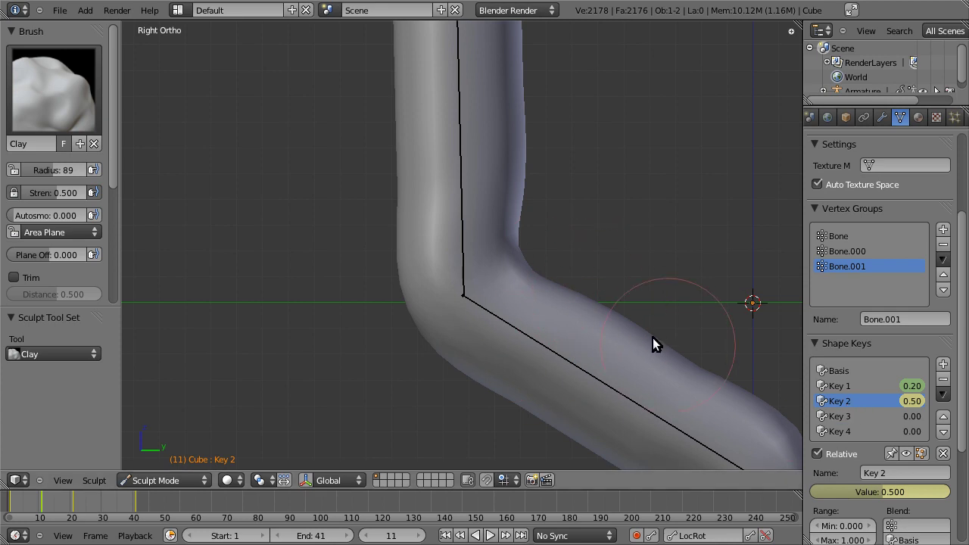
pyautogui.moveTo(548, 266)
pyautogui.mouseDown(button='middle')
pyautogui.moveTo(526, 223)
pyautogui.moveTo(584, 227)
pyautogui.moveTo(464, 281)
pyautogui.moveTo(444, 236)
pyautogui.moveTo(578, 196)
pyautogui.moveTo(472, 231)
pyautogui.moveTo(476, 212)
pyautogui.moveTo(411, 255)
pyautogui.moveTo(515, 238)
pyautogui.mouseUp(button='middle')
pyautogui.moveTo(488, 316)
pyautogui.mouseDown(button='middle')
pyautogui.moveTo(634, 227)
pyautogui.moveTo(595, 163)
pyautogui.moveTo(479, 275)
pyautogui.moveTo(543, 187)
pyautogui.mouseUp(button='middle')
pyautogui.scroll(2, 453, 290)
pyautogui.hotkey('shift', 'c')
pyautogui.moveTo(542, 187); pyautogui.dragTo(437, 244)
pyautogui.moveTo(438, 243)
pyautogui.mouseDown(button='middle')
pyautogui.moveTo(663, 159)
pyautogui.moveTo(596, 196)
pyautogui.moveTo(449, 214)
pyautogui.mouseUp(button='middle')
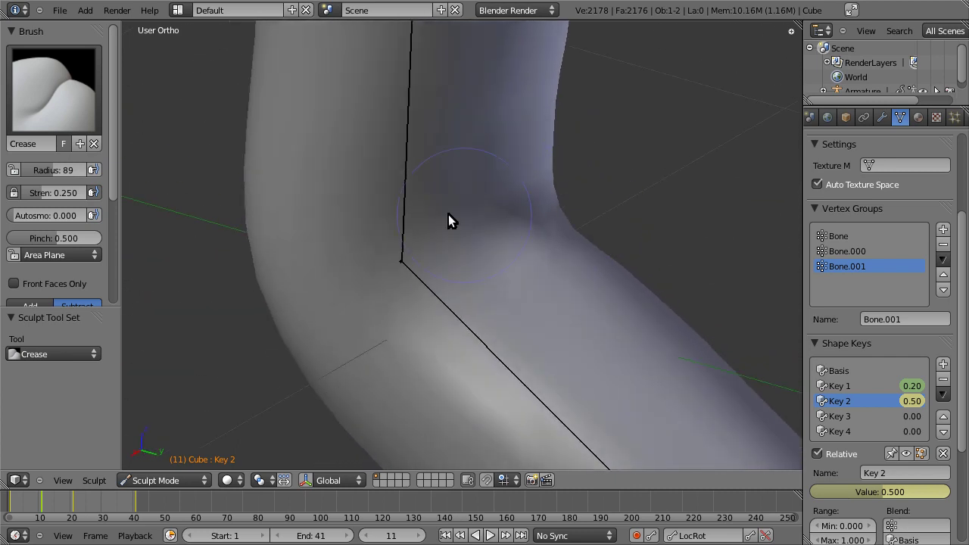
pyautogui.click(68, 82)
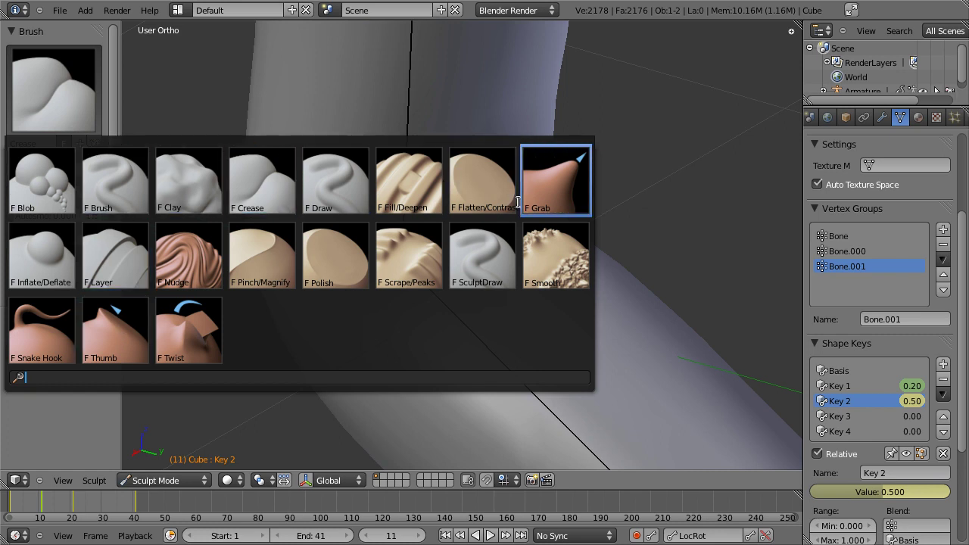
# Choose the Pinch/Magnify brush, enlarge its radius, and work around the bent tube.
pyautogui.click(274, 255)
pyautogui.moveTo(274, 260); pyautogui.dragTo(488, 258, button='middle')
pyautogui.press('f')
pyautogui.click(518, 241)
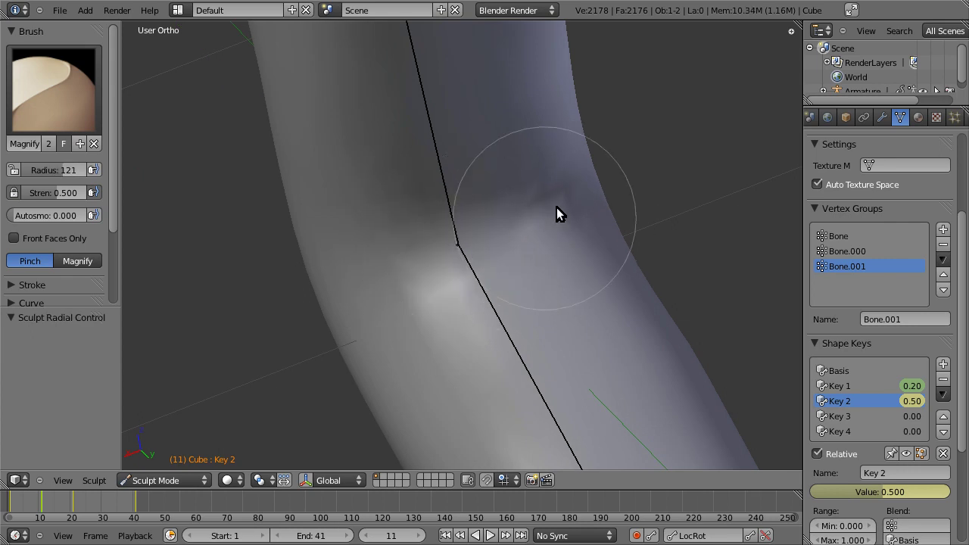
pyautogui.moveTo(516, 231)
pyautogui.mouseDown(button='middle')
pyautogui.moveTo(444, 260)
pyautogui.moveTo(488, 229)
pyautogui.moveTo(497, 235)
pyautogui.mouseUp(button='middle')
pyautogui.moveTo(362, 280)
pyautogui.mouseDown(button='middle')
pyautogui.moveTo(601, 201)
pyautogui.moveTo(563, 212)
pyautogui.mouseUp(button='middle')
pyautogui.scroll(-2, 590, 174)
pyautogui.moveTo(606, 151)
pyautogui.mouseDown(button='middle')
pyautogui.moveTo(599, 182)
pyautogui.moveTo(586, 171)
pyautogui.moveTo(482, 202)
pyautogui.mouseUp(button='middle')
# Switch back to the Clay brush, orbit around the bend, and snap to the side view.
pyautogui.press('c')
pyautogui.moveTo(535, 160); pyautogui.dragTo(505, 189, button='middle')
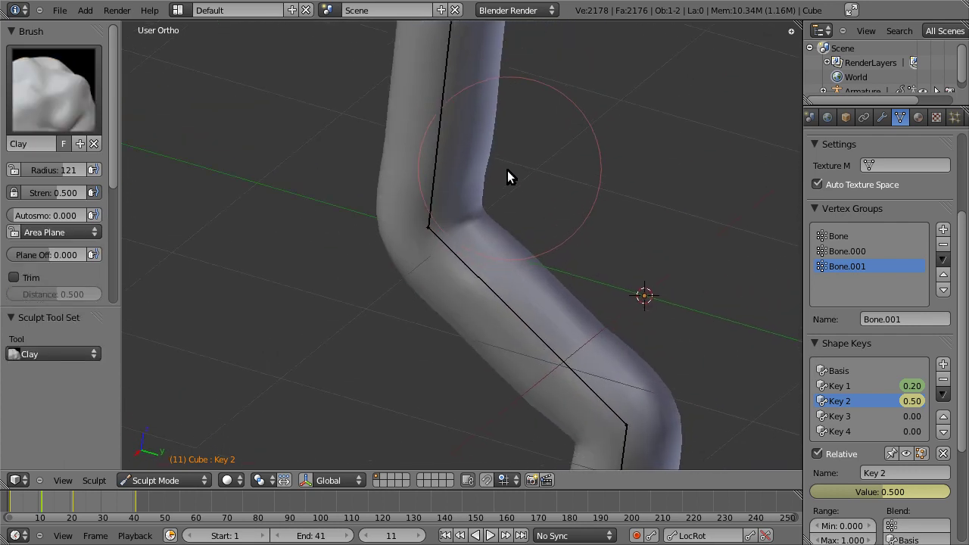
pyautogui.scroll(2, 487, 144)
pyautogui.moveTo(487, 144)
pyautogui.mouseDown(button='middle')
pyautogui.moveTo(310, 217)
pyautogui.moveTo(232, 232)
pyautogui.mouseUp(button='middle')
pyautogui.moveTo(332, 237); pyautogui.dragTo(556, 216, button='middle')
pyautogui.moveTo(565, 305)
pyautogui.mouseDown(button='middle')
pyautogui.moveTo(498, 262)
pyautogui.moveTo(463, 210)
pyautogui.moveTo(503, 220)
pyautogui.mouseUp(button='middle')
pyautogui.moveTo(518, 293)
pyautogui.mouseDown(button='middle')
pyautogui.moveTo(520, 277)
pyautogui.moveTo(543, 269)
pyautogui.moveTo(559, 295)
pyautogui.moveTo(507, 288)
pyautogui.mouseUp(button='middle')
pyautogui.press('KP_3')
pyautogui.press('KP_3')
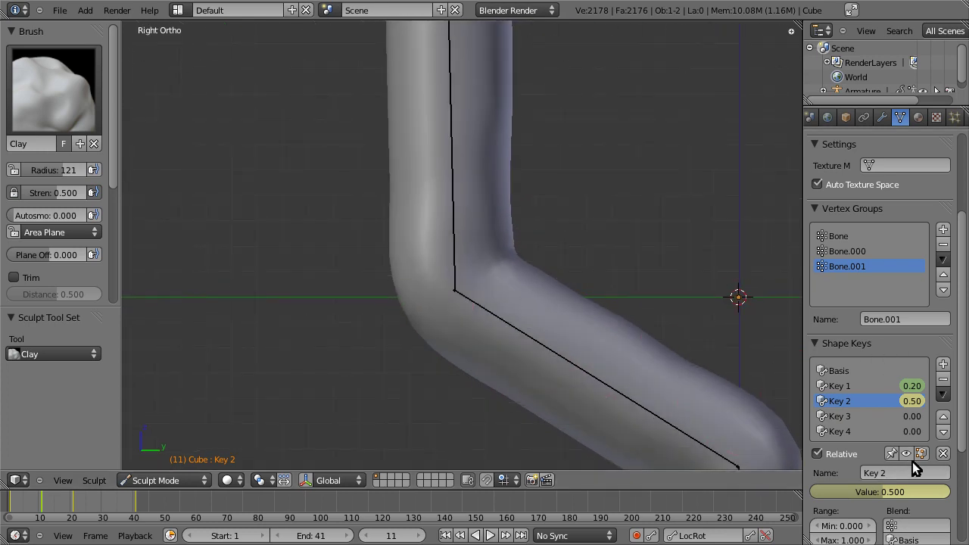
pyautogui.click(908, 455)
pyautogui.click(908, 455)
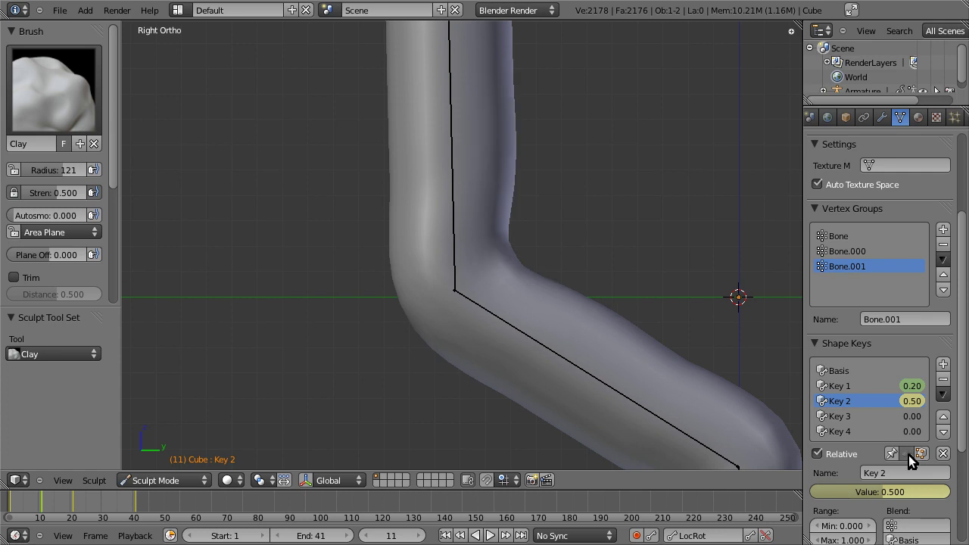
pyautogui.click(909, 455)
pyautogui.click(908, 456)
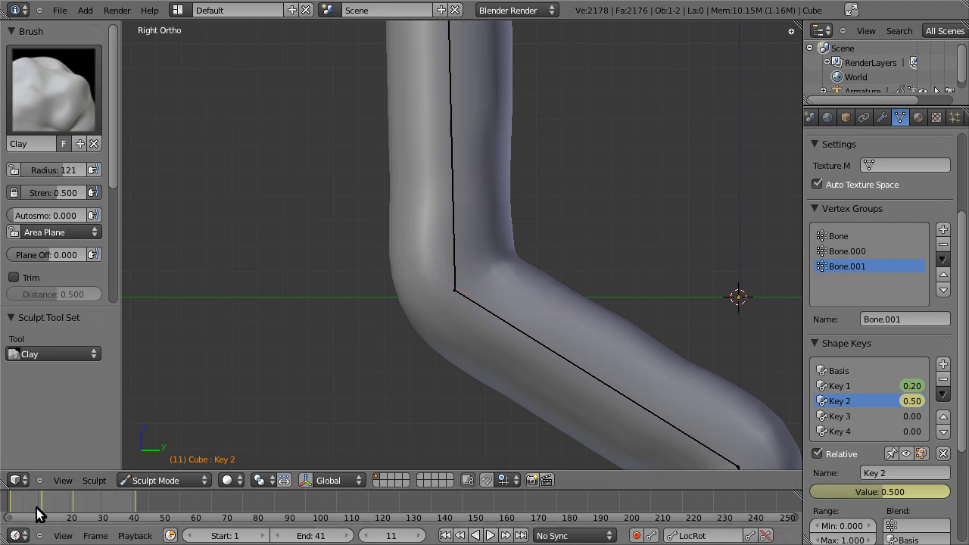
# Scrub and play the bending animation to check deformation, then return to side view.
pyautogui.moveTo(36, 507); pyautogui.dragTo(42, 508)
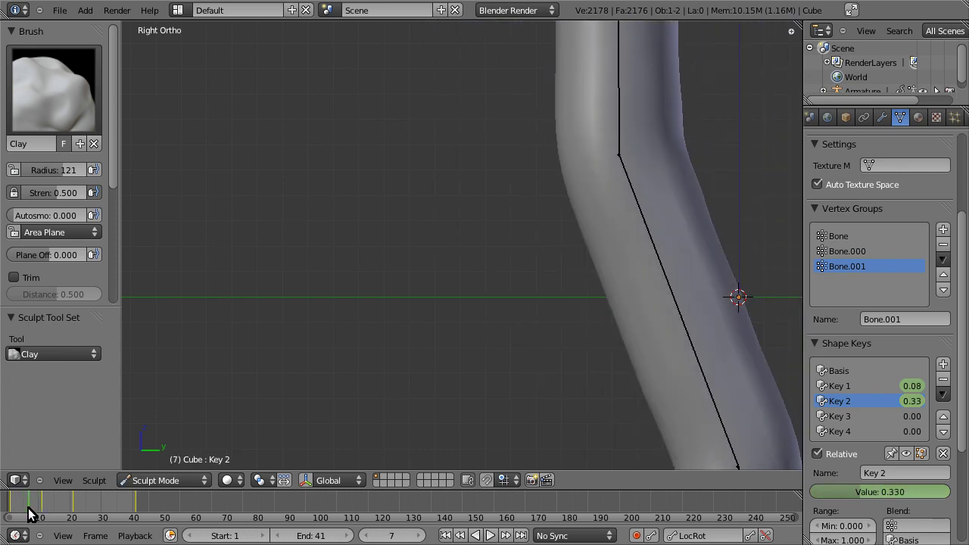
pyautogui.scroll(-3, 505, 275)
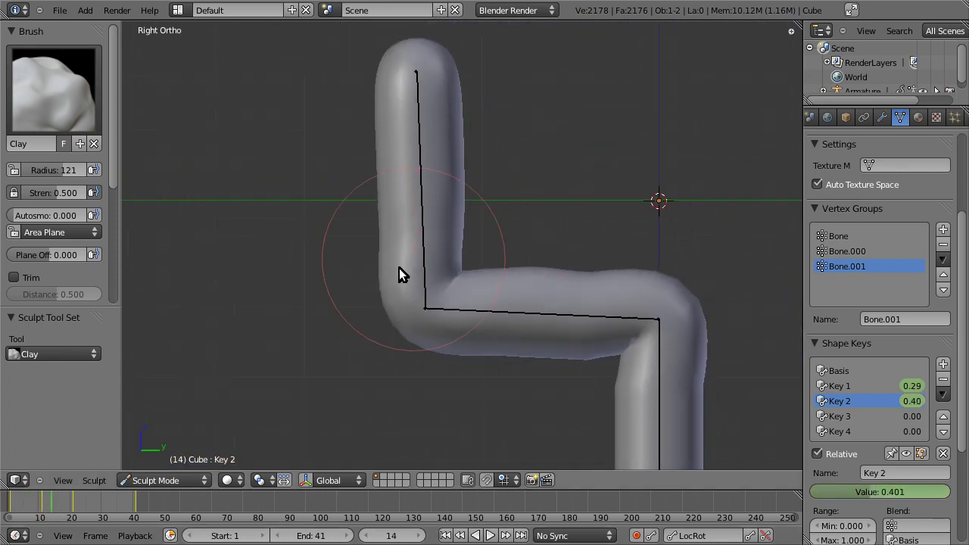
pyautogui.moveTo(62, 515); pyautogui.dragTo(22, 513)
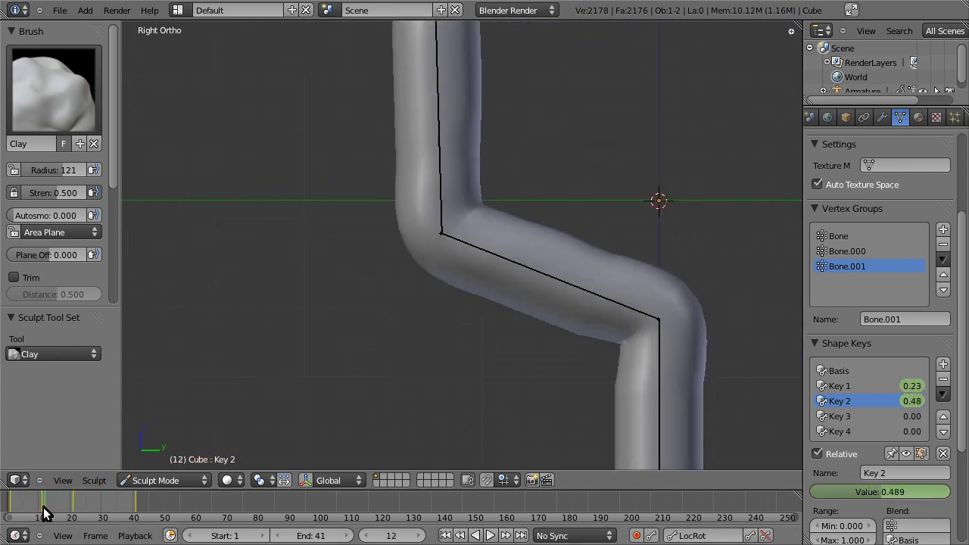
pyautogui.hotkey('alt', 'a')
pyautogui.scroll(-5, 462, 271)
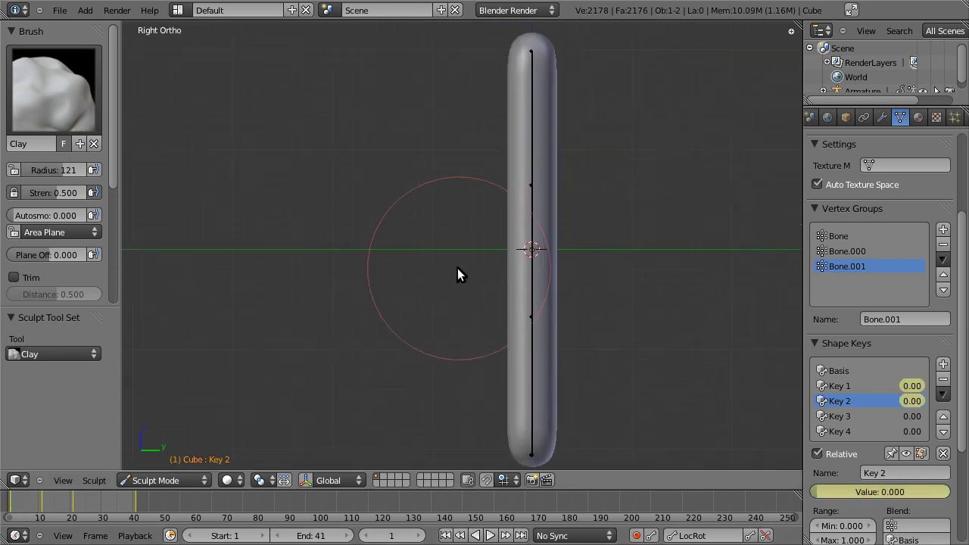
pyautogui.scroll(3, 601, 251)
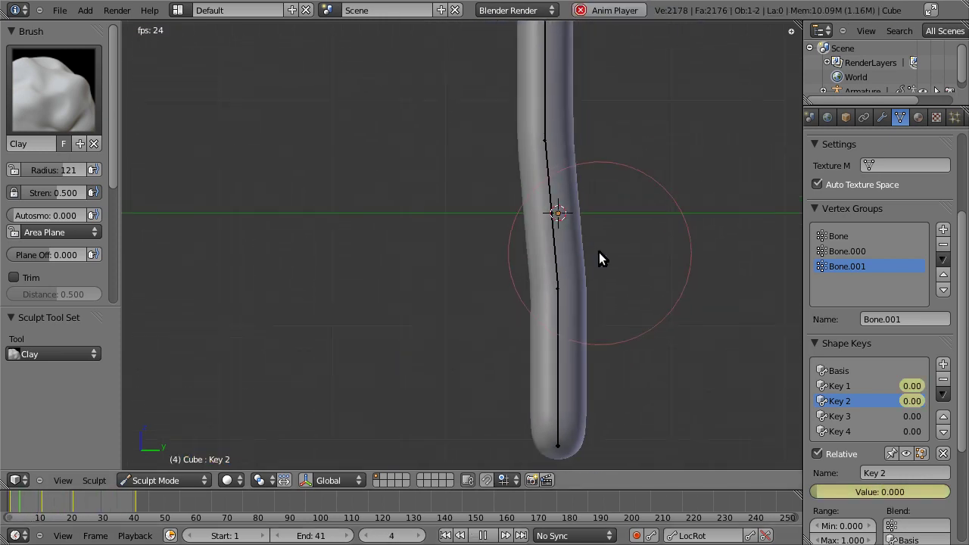
pyautogui.scroll(-3, 600, 253)
pyautogui.hotkey('alt', 'a')
pyautogui.press('KP_3')
# Set Key 2 to 0.5 at frame 31, then to 0 at straight frame 41.
pyautogui.moveTo(95, 508); pyautogui.dragTo(104, 513)
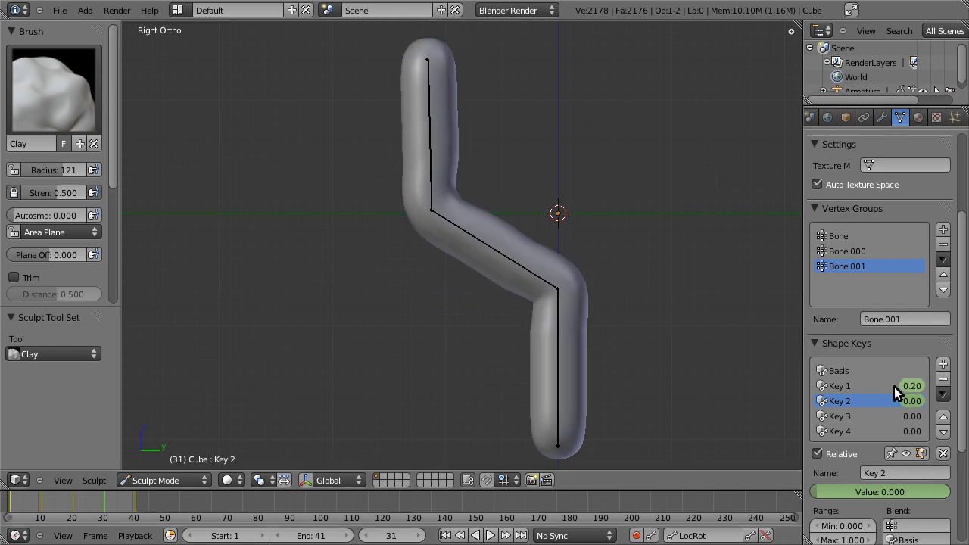
pyautogui.click(884, 491)
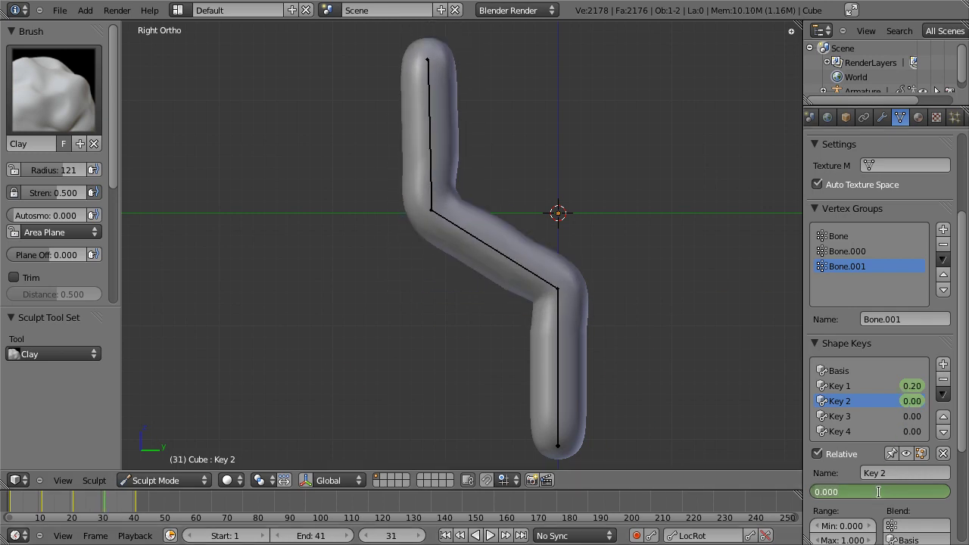
pyautogui.write('.5')
pyautogui.press('Return')
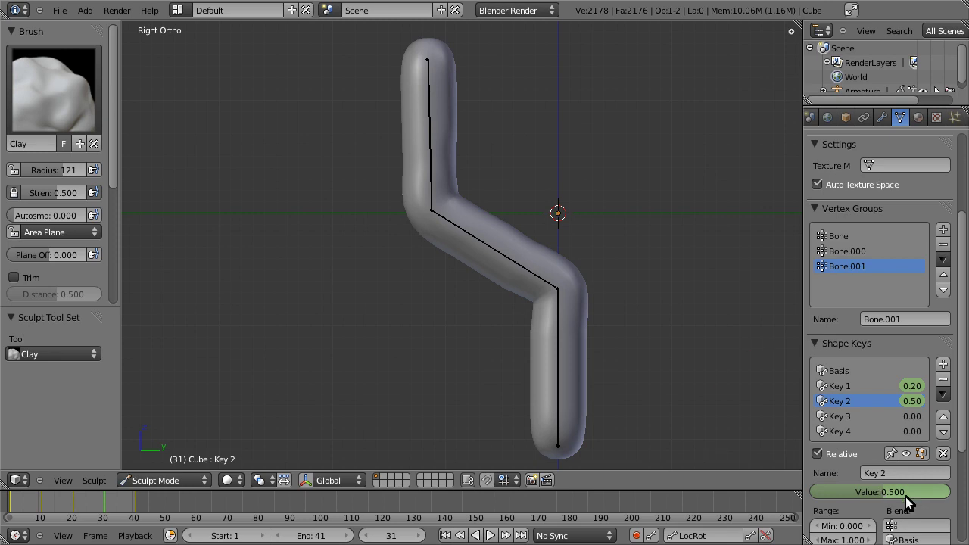
pyautogui.moveTo(114, 506); pyautogui.dragTo(134, 509)
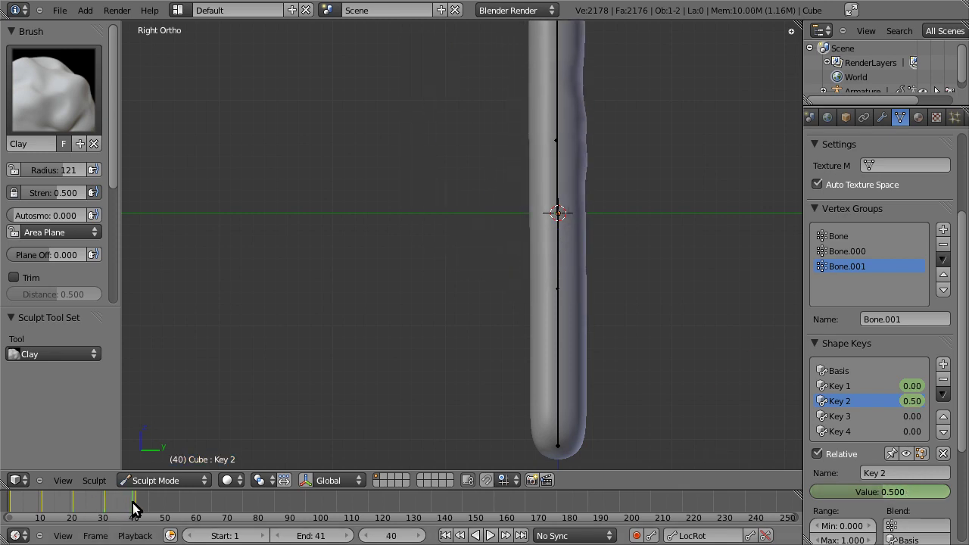
pyautogui.click(134, 509)
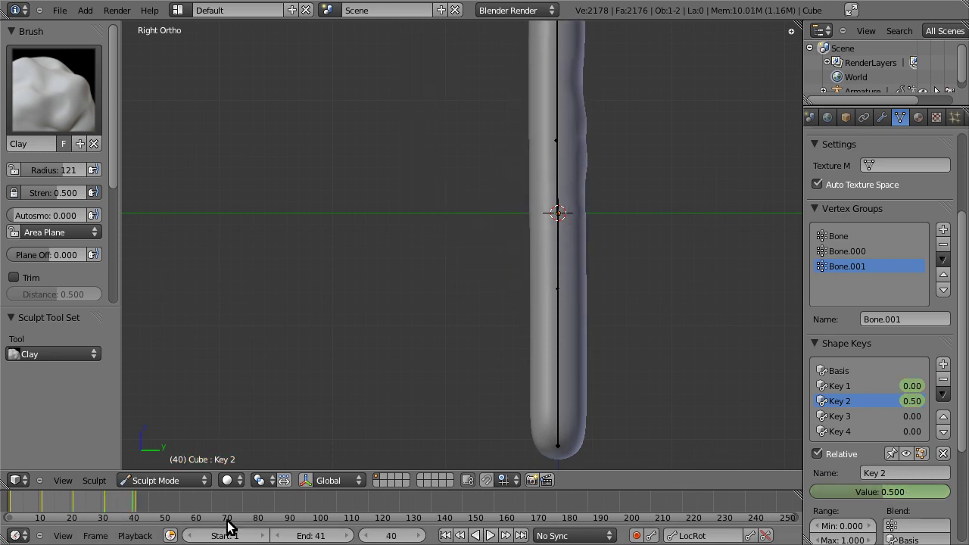
pyautogui.click(137, 508)
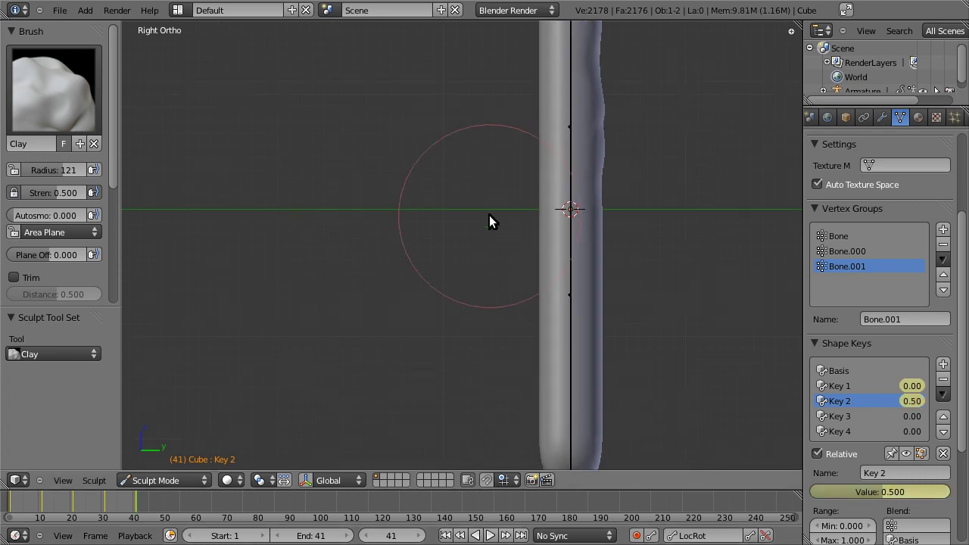
pyautogui.moveTo(899, 494); pyautogui.dragTo(809, 491)
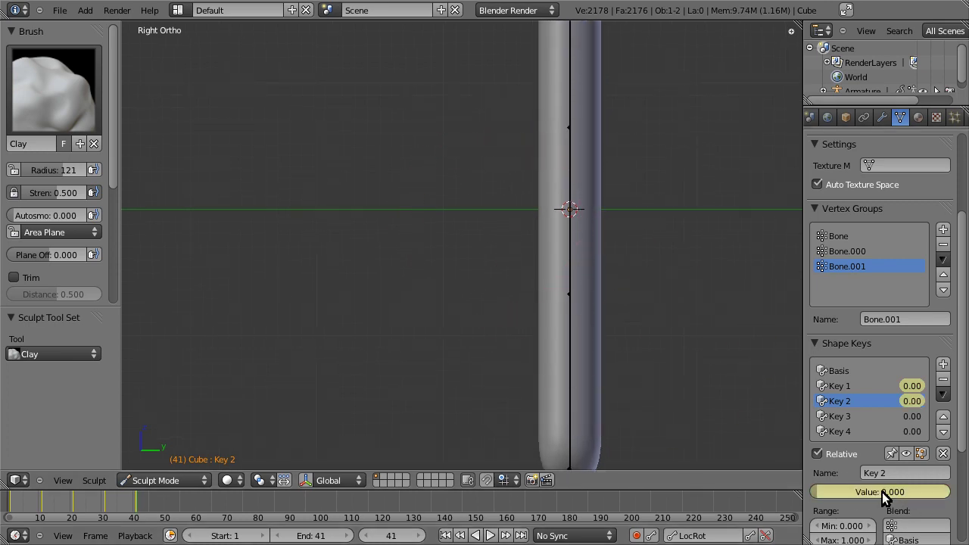
# Play the bending animation, then stop it and jump back to frame 1.
pyautogui.hotkey('alt', 'a')
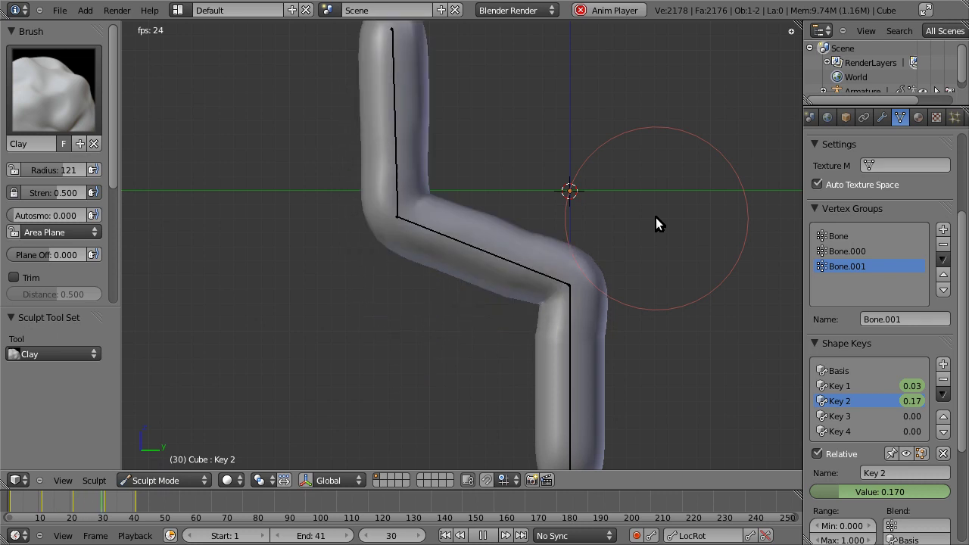
pyautogui.press('space')
pyautogui.hotkey('shift', 'Left')
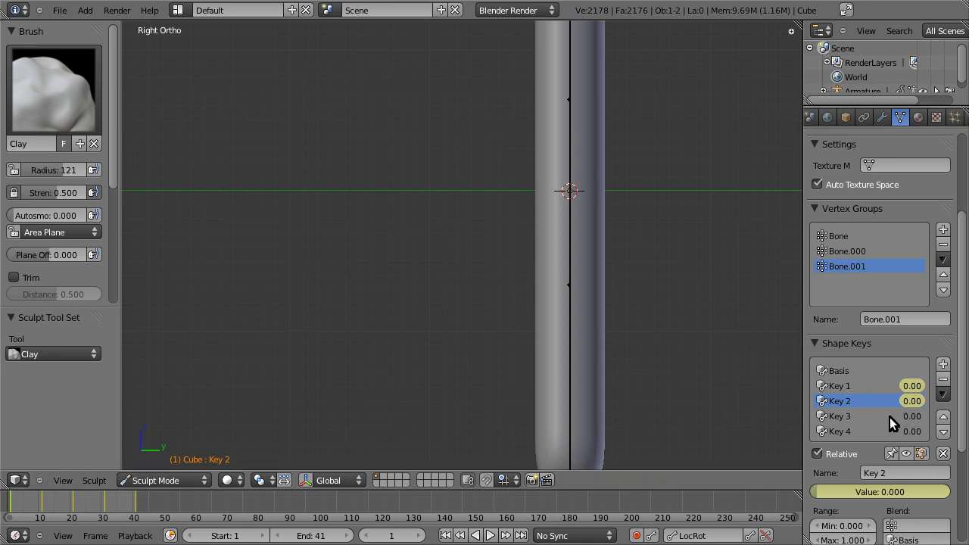
# Make Key 3 the active shape key and set its value to 0.5.
pyautogui.click(858, 417)
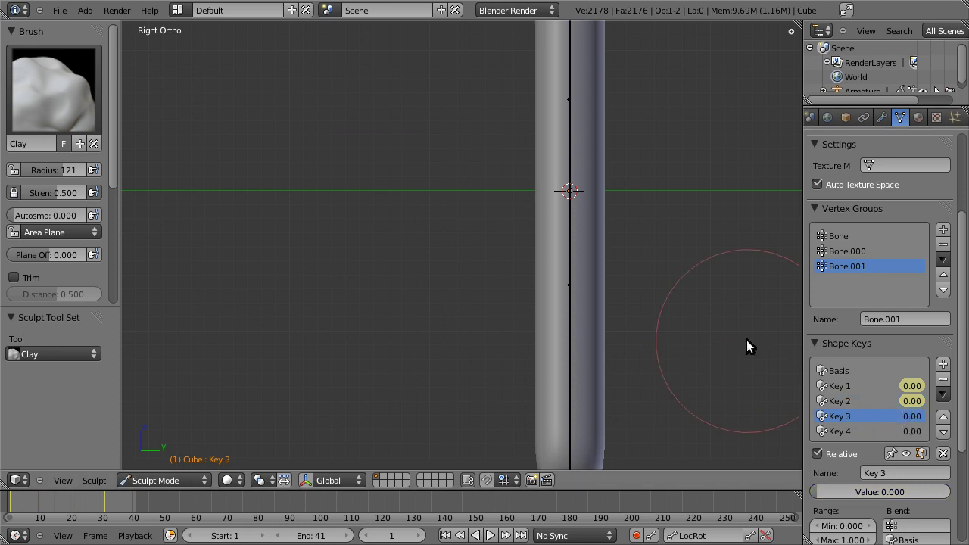
pyautogui.keyDown('shift'); pyautogui.moveTo(625, 155); pyautogui.dragTo(570, 232, button='middle'); pyautogui.keyUp('shift')
pyautogui.scroll(-1, 570, 232)
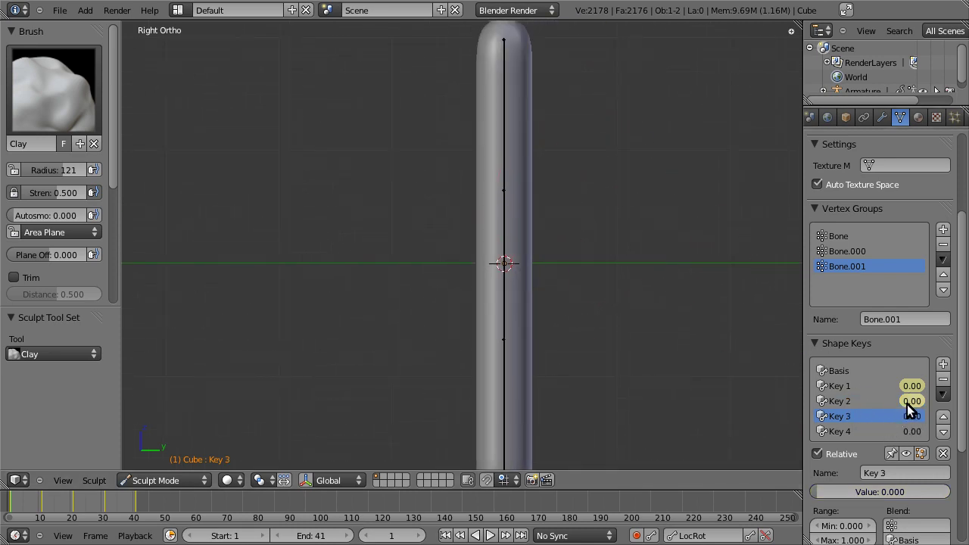
pyautogui.moveTo(907, 417); pyautogui.dragTo(918, 416)
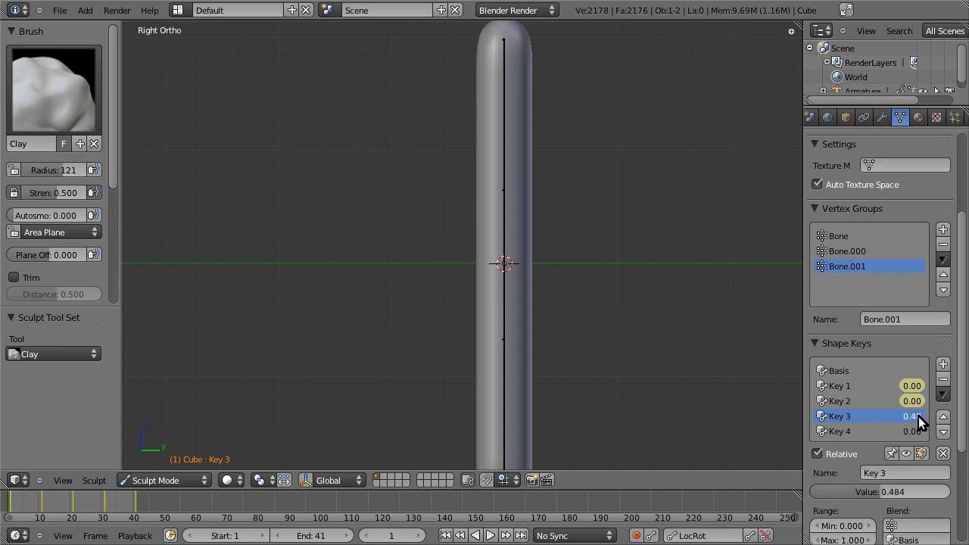
pyautogui.click(896, 493)
pyautogui.write('0.5')
pyautogui.press('Return')
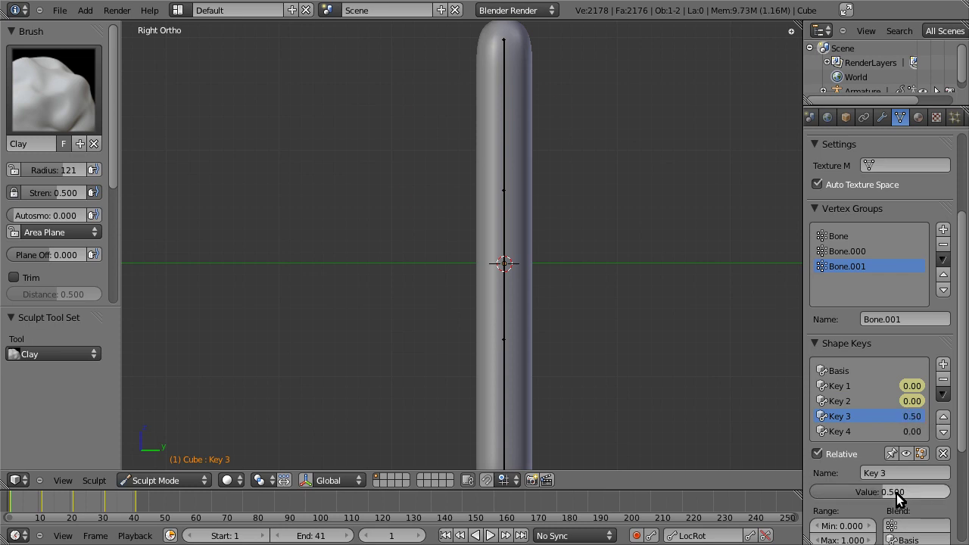
# Shrink the brush and sculpt Clay bumps onto the straight tube, undoing one stroke.
pyautogui.moveTo(498, 164)
pyautogui.keyDown('shift'); pyautogui.mouseDown(button='middle')
pyautogui.moveTo(512, 200)
pyautogui.moveTo(548, 239)
pyautogui.moveTo(603, 215)
pyautogui.moveTo(600, 159)
pyautogui.mouseUp(button='middle'); pyautogui.keyUp('shift')
pyautogui.scroll(2, 512, 200)
pyautogui.press('f')
pyautogui.click(496, 185)
pyautogui.moveTo(564, 168); pyautogui.dragTo(553, 255)
pyautogui.hotkey('ctrl', 'z')
pyautogui.moveTo(614, 270); pyautogui.dragTo(528, 259, button='middle')
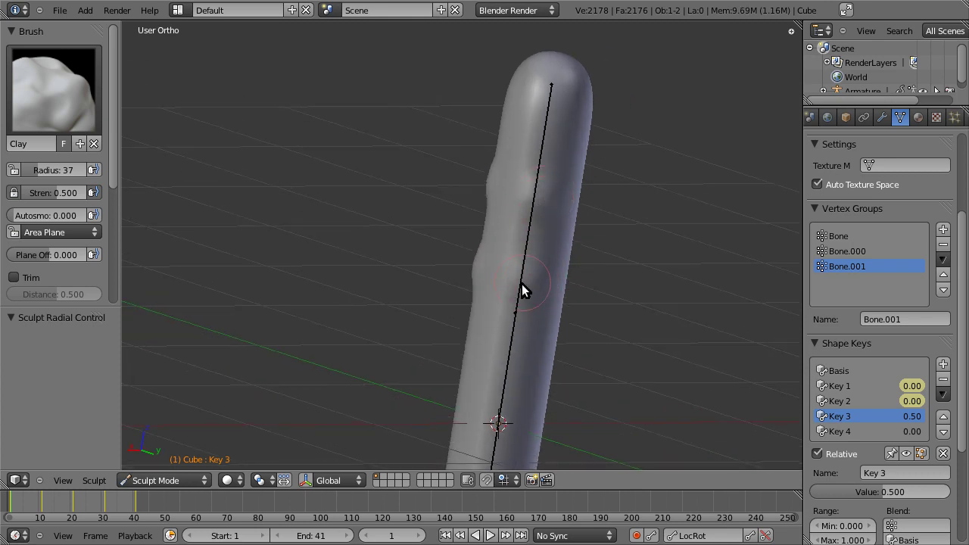
pyautogui.moveTo(506, 334)
pyautogui.mouseDown(button='middle')
pyautogui.moveTo(569, 343)
pyautogui.moveTo(642, 286)
pyautogui.moveTo(553, 292)
pyautogui.mouseUp(button='middle')
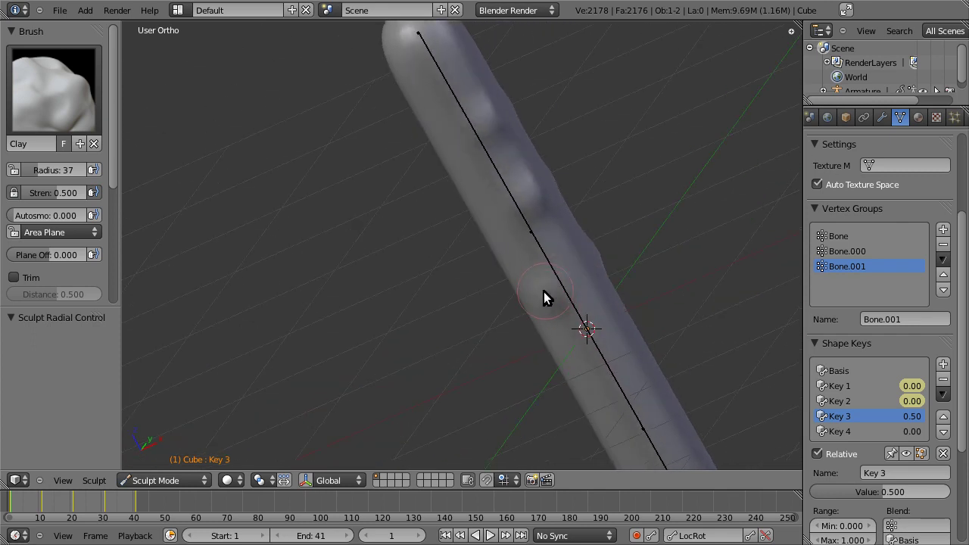
pyautogui.moveTo(624, 244); pyautogui.dragTo(459, 282, button='middle')
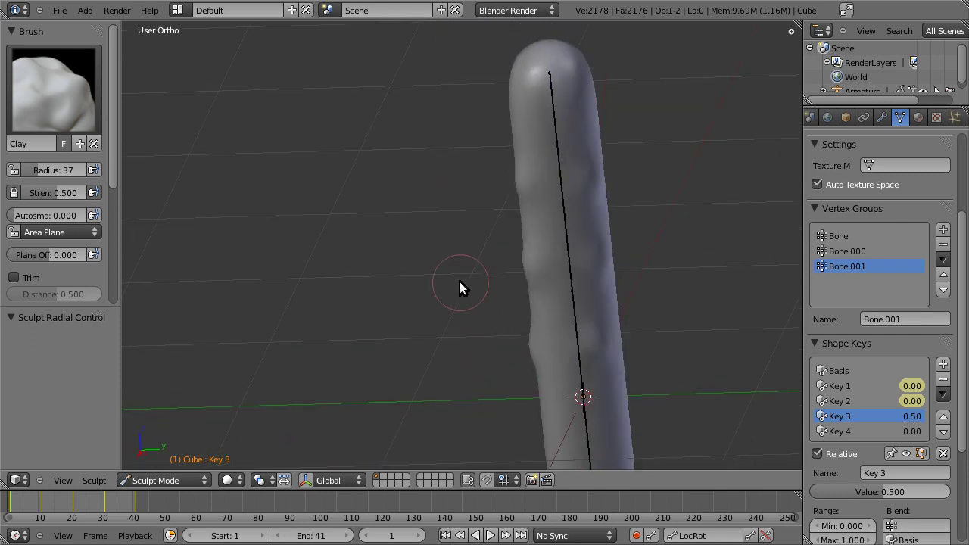
# Make Key 4 the active shape key and set its value to 0.5.
pyautogui.click(871, 431)
pyautogui.click(880, 493)
pyautogui.press('BackSpace')
pyautogui.write('0.5')
pyautogui.press('Return')
pyautogui.press('f')
# With a larger brush, sculpt Clay bumps over the upper tube on Key 4, orbiting to inspect.
pyautogui.click(566, 257)
pyautogui.moveTo(566, 257); pyautogui.dragTo(556, 156, button='middle')
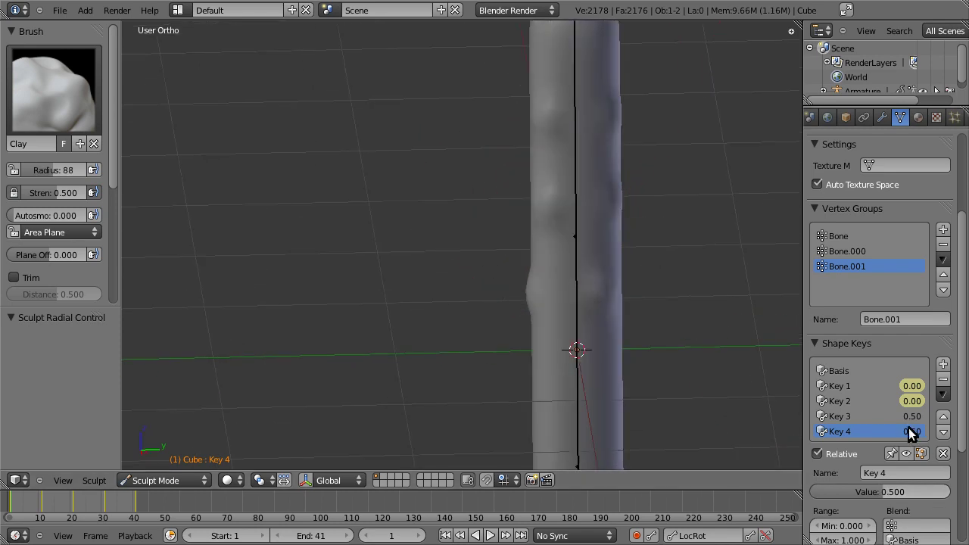
pyautogui.moveTo(556, 137)
pyautogui.mouseDown()
pyautogui.moveTo(543, 169)
pyautogui.moveTo(554, 154)
pyautogui.moveTo(552, 275)
pyautogui.moveTo(528, 277)
pyautogui.mouseUp()
pyautogui.moveTo(528, 277); pyautogui.dragTo(618, 203, button='middle')
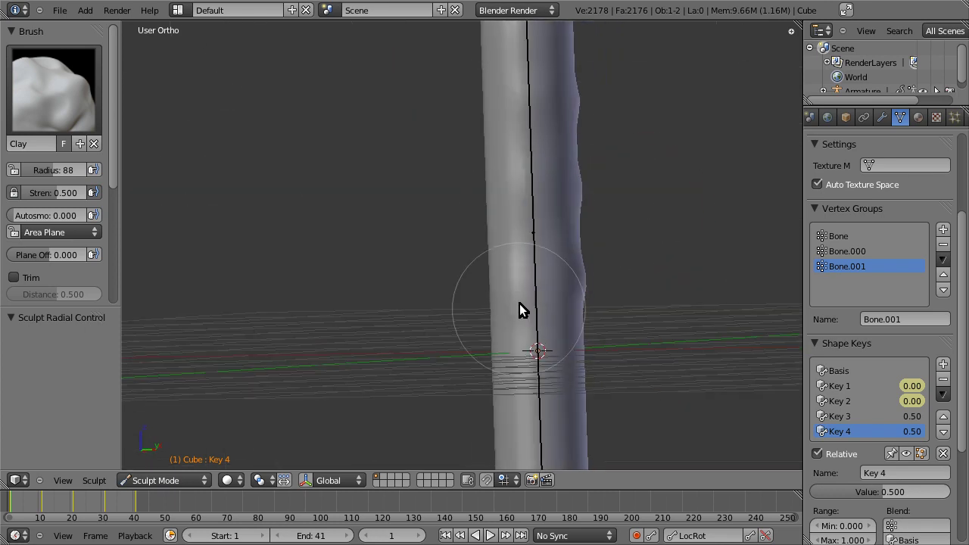
pyautogui.moveTo(526, 243)
pyautogui.mouseDown(button='middle')
pyautogui.moveTo(521, 221)
pyautogui.moveTo(532, 215)
pyautogui.moveTo(674, 245)
pyautogui.moveTo(520, 267)
pyautogui.moveTo(539, 301)
pyautogui.mouseUp(button='middle')
pyautogui.moveTo(552, 337)
pyautogui.mouseDown(button='middle')
pyautogui.moveTo(474, 238)
pyautogui.moveTo(595, 306)
pyautogui.moveTo(628, 303)
pyautogui.moveTo(666, 318)
pyautogui.mouseUp(button='middle')
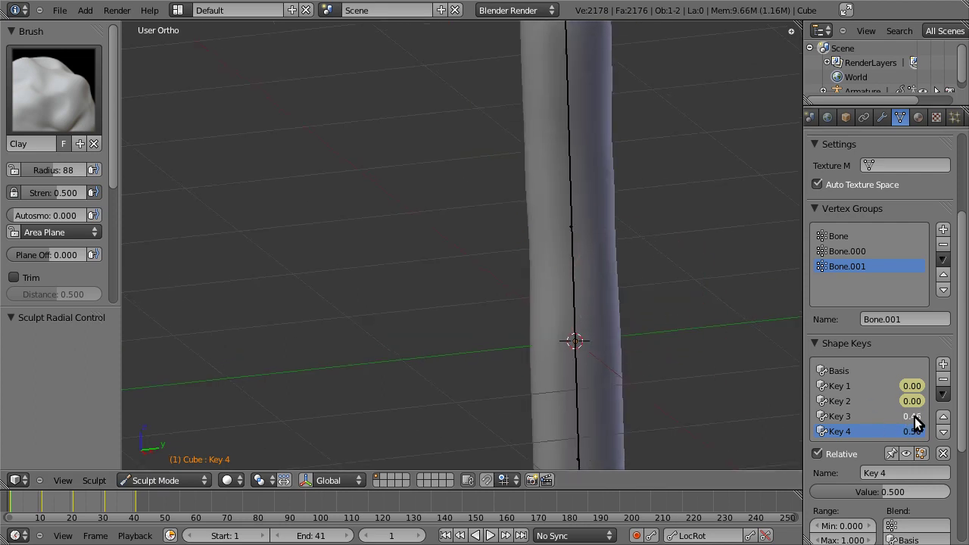
pyautogui.moveTo(729, 323)
pyautogui.mouseDown(button='middle')
pyautogui.moveTo(564, 276)
pyautogui.moveTo(493, 184)
pyautogui.mouseUp(button='middle')
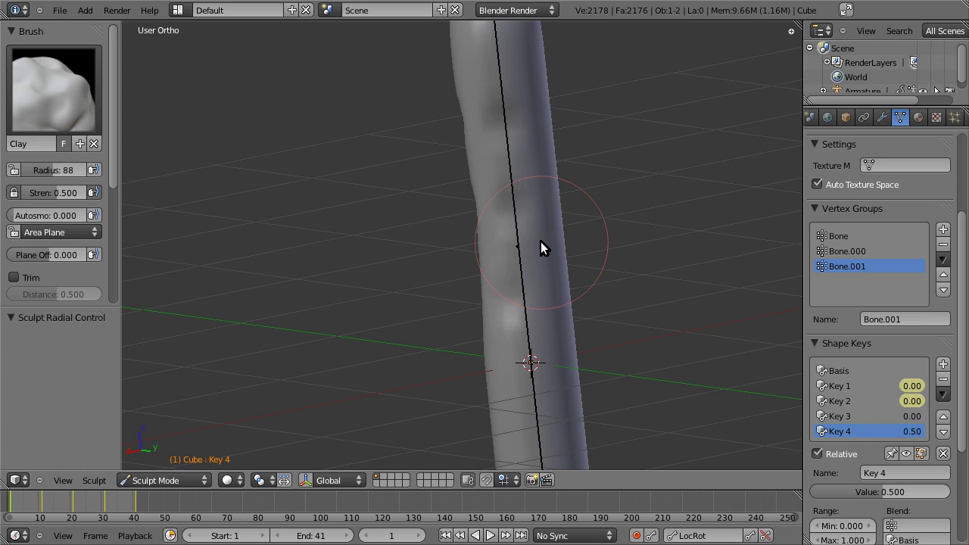
pyautogui.press('KP_3')
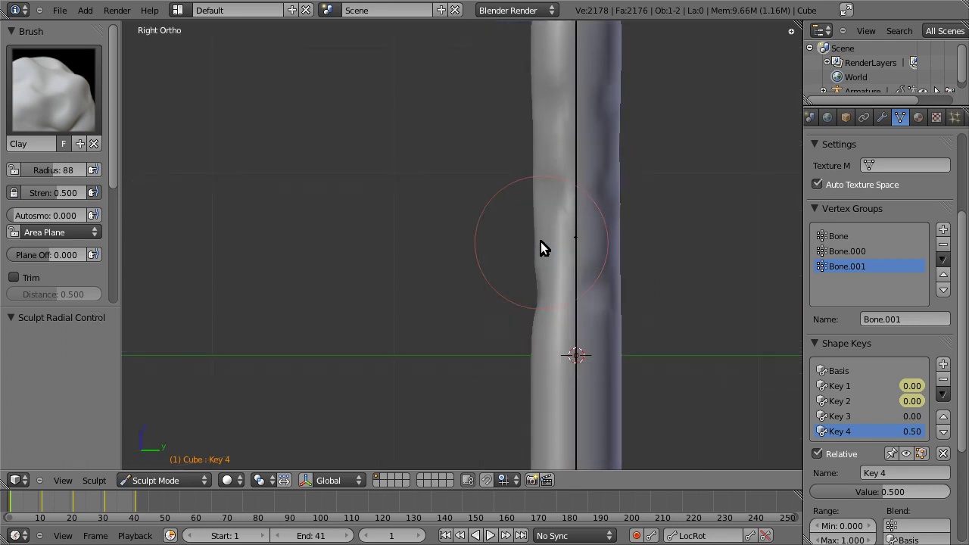
pyautogui.scroll(-3, 547, 253)
pyautogui.moveTo(513, 182); pyautogui.dragTo(520, 227, button='middle')
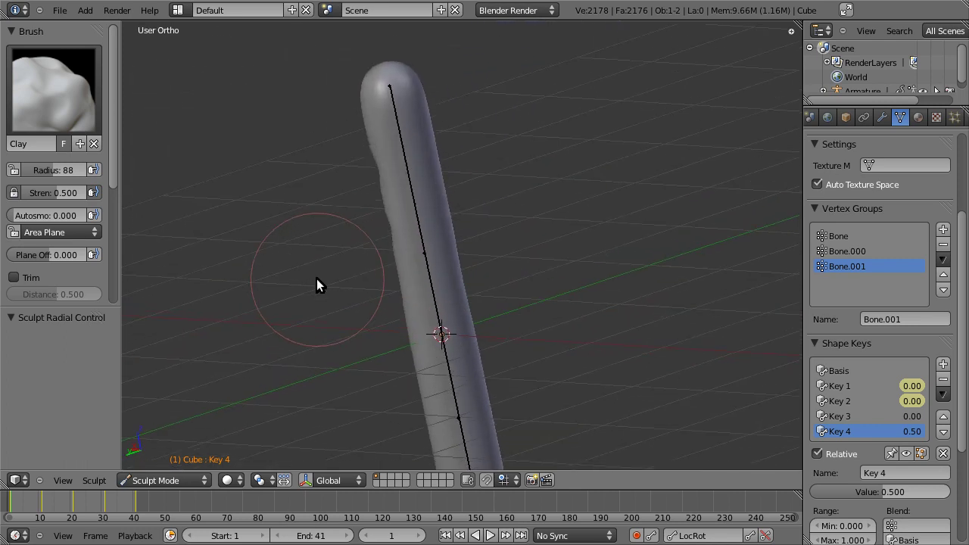
pyautogui.scroll(2, 530, 288)
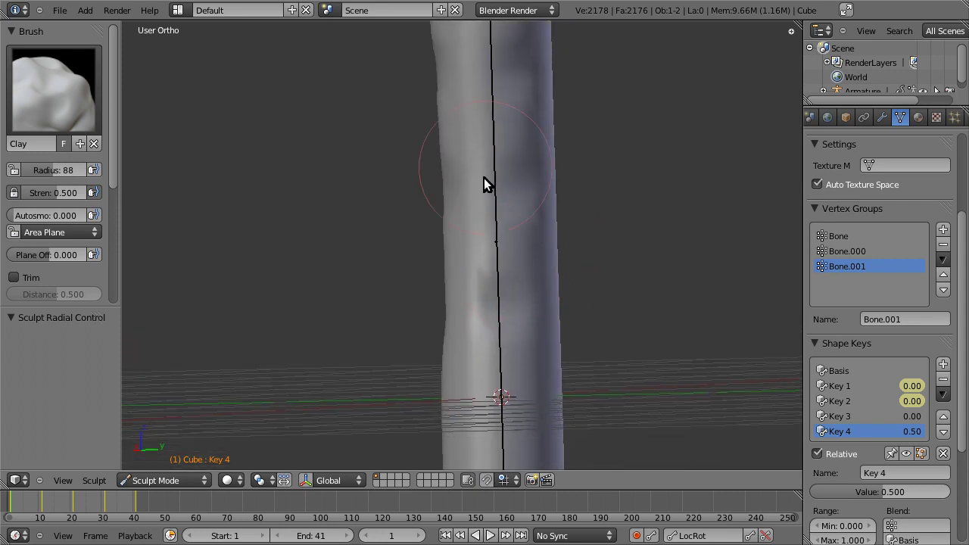
pyautogui.scroll(-2, 530, 319)
pyautogui.moveTo(526, 253)
pyautogui.mouseDown(button='middle')
pyautogui.moveTo(576, 278)
pyautogui.moveTo(689, 272)
pyautogui.moveTo(524, 276)
pyautogui.mouseUp(button='middle')
pyautogui.press('KP_1')
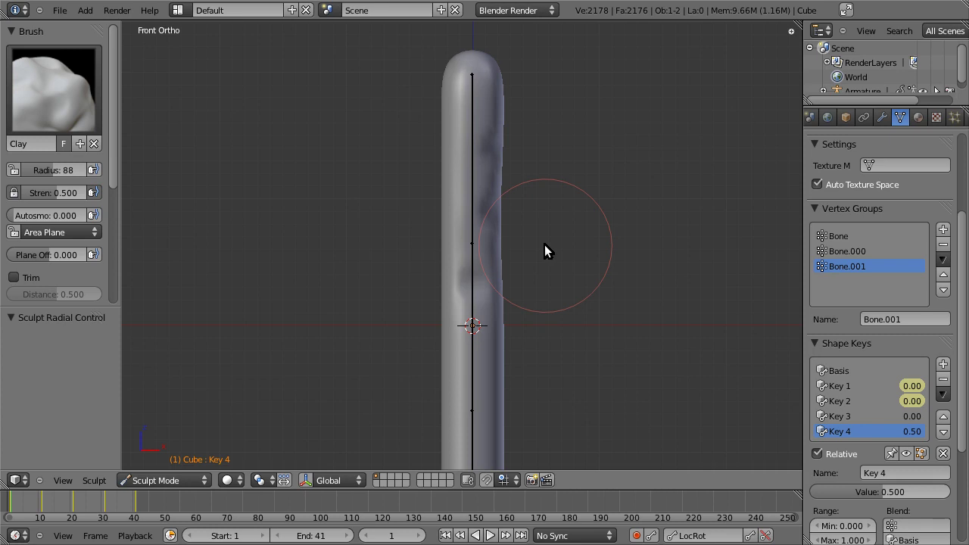
pyautogui.scroll(3, 553, 166)
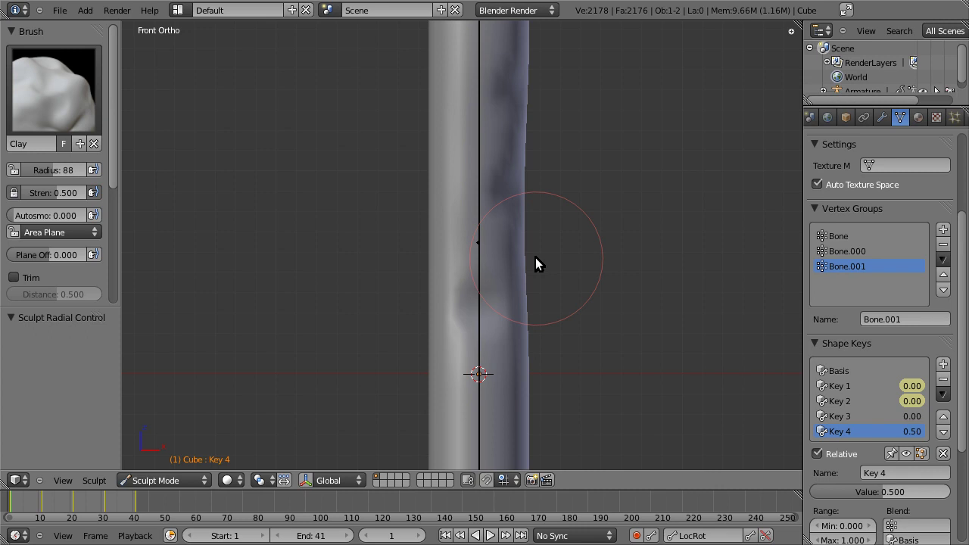
pyautogui.scroll(-3, 520, 211)
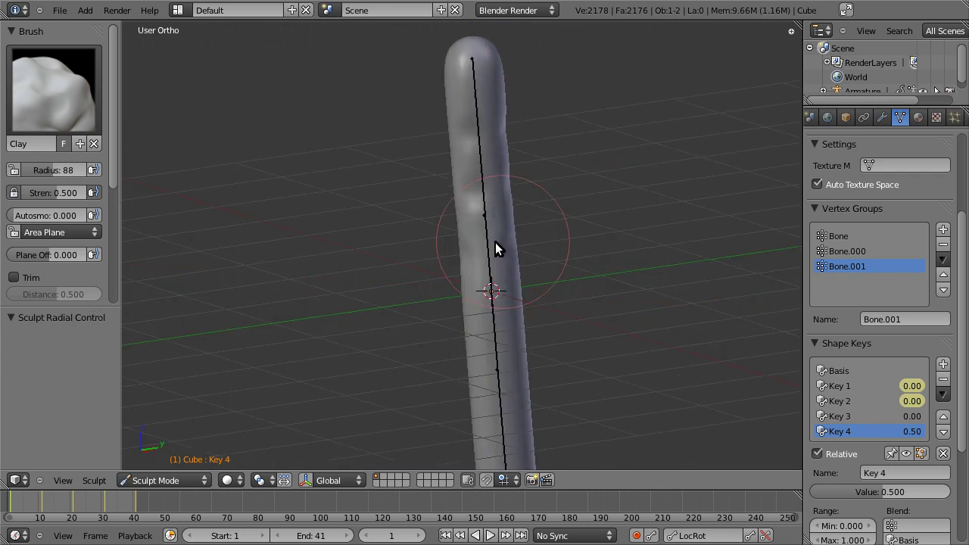
pyautogui.moveTo(531, 168); pyautogui.dragTo(573, 231, button='middle')
pyautogui.press('KP_1')
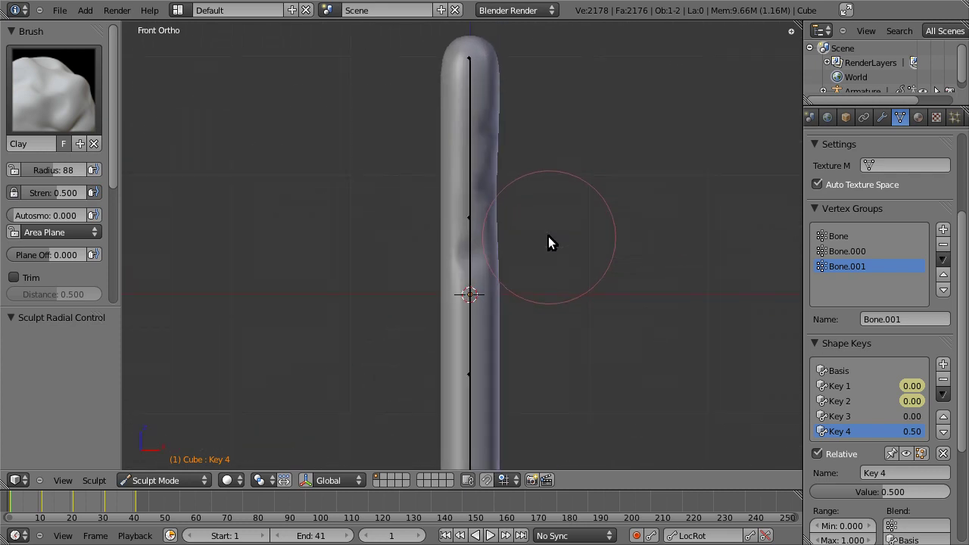